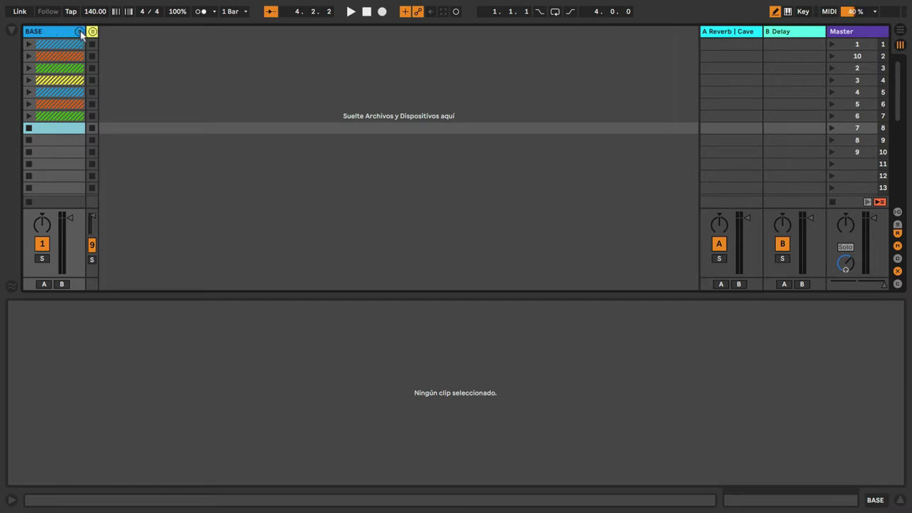
- Unfold the BASE group and solo the DRUMS track inside it
click(80, 31)
click(127, 36)
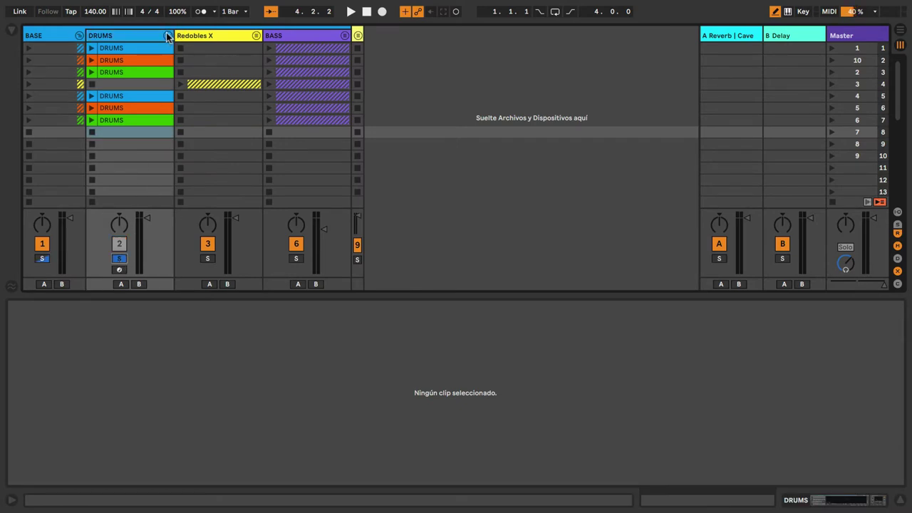
click(118, 34)
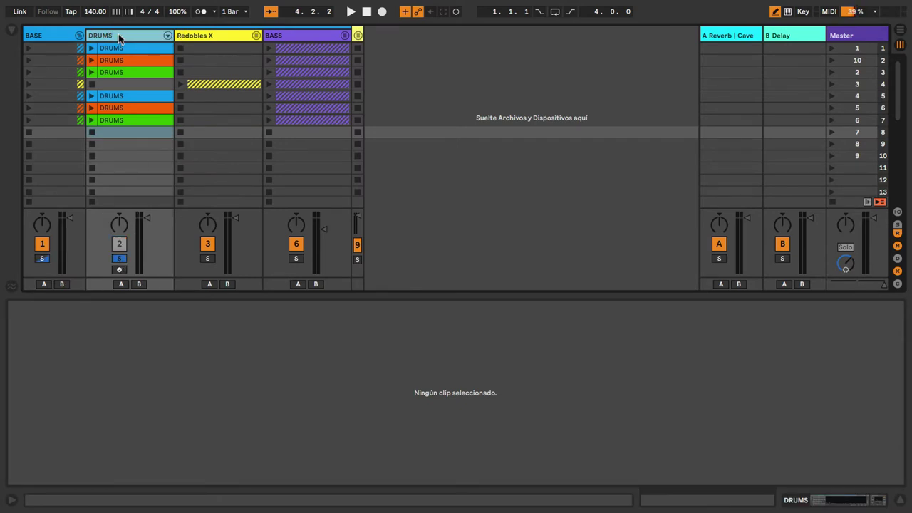
- Play the first three DRUMS clips in turn, examining their notes in an enlarged clip editor and the track's drum kit devices
click(92, 48)
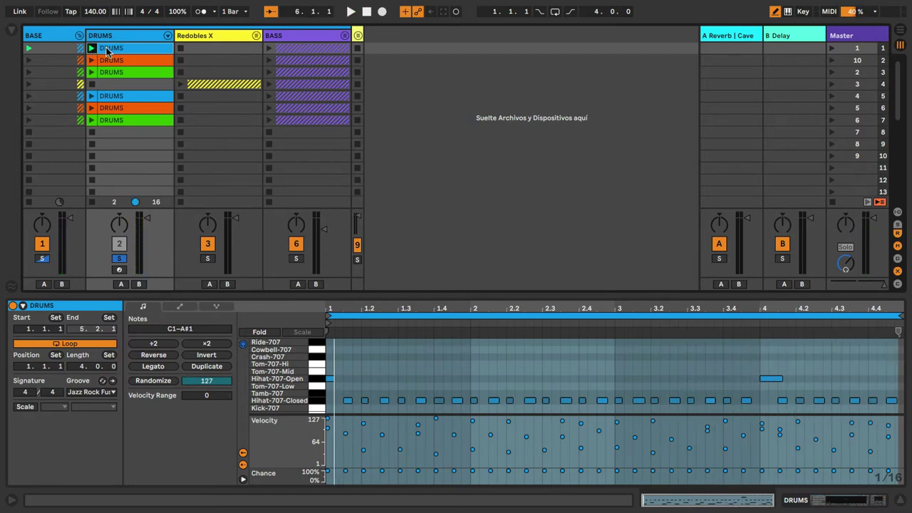
click(106, 51)
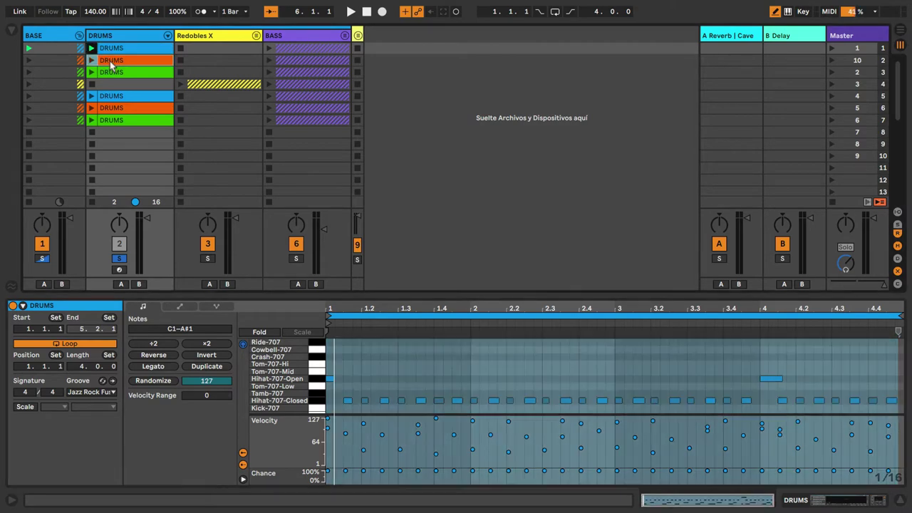
click(108, 63)
click(91, 61)
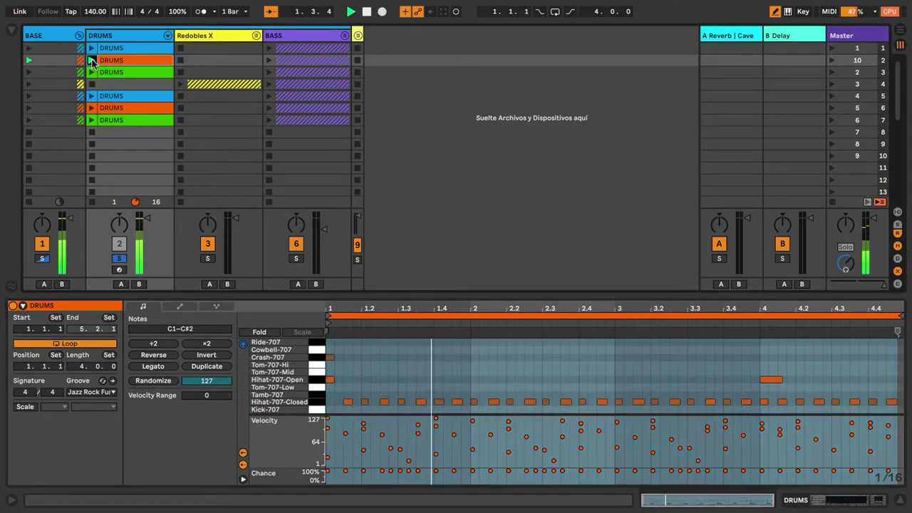
scroll(470, 366, down, 3)
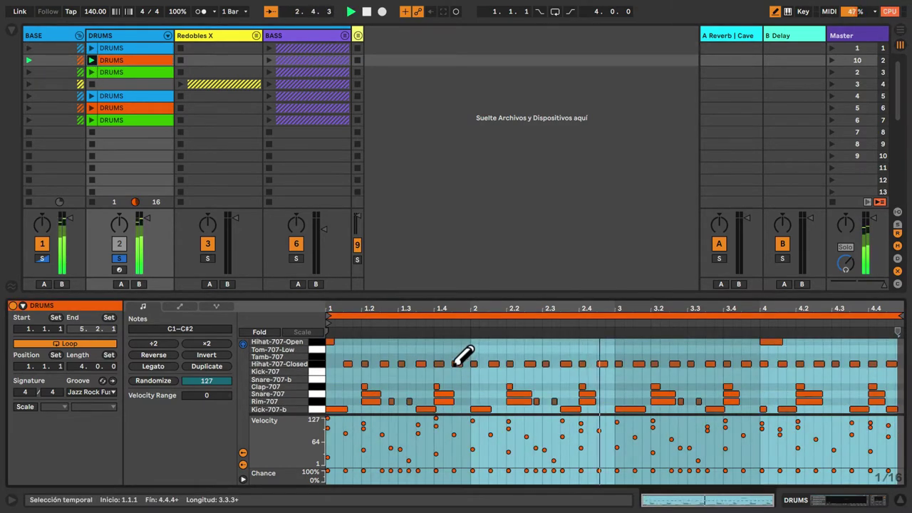
drag(454, 277, 433, 254)
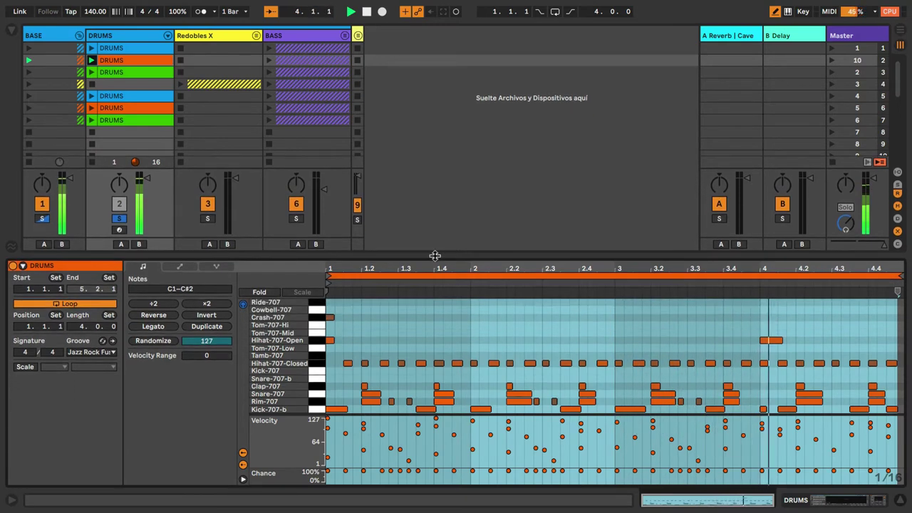
click(91, 73)
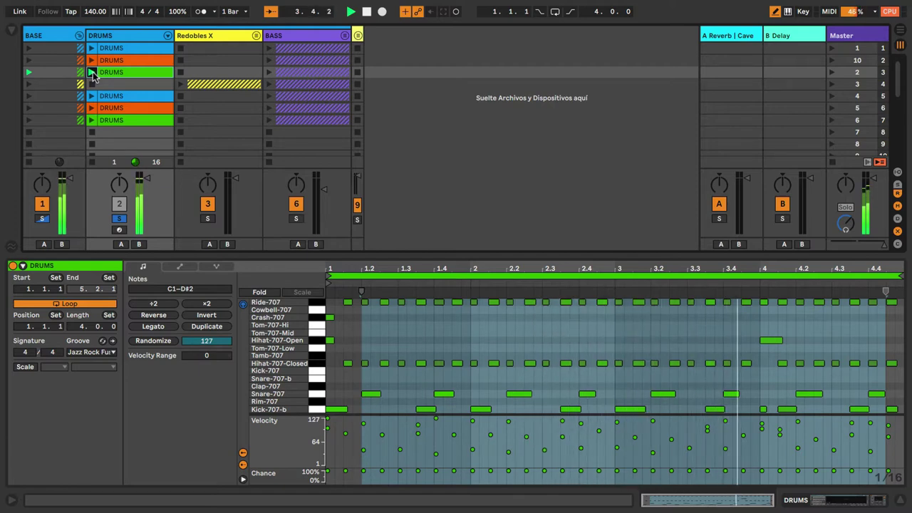
click(127, 39)
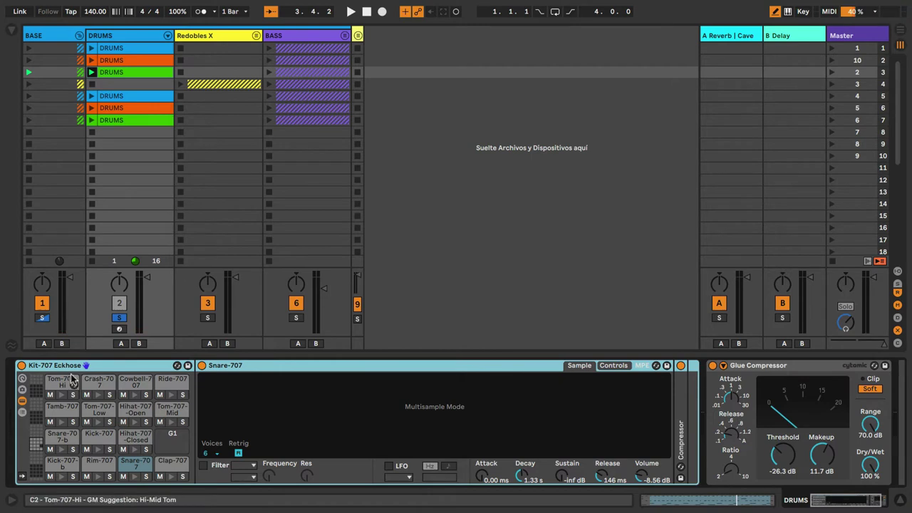
- Launch the Redobles X group's yellow clip row and turn off the solo on the DRUMS track
click(201, 39)
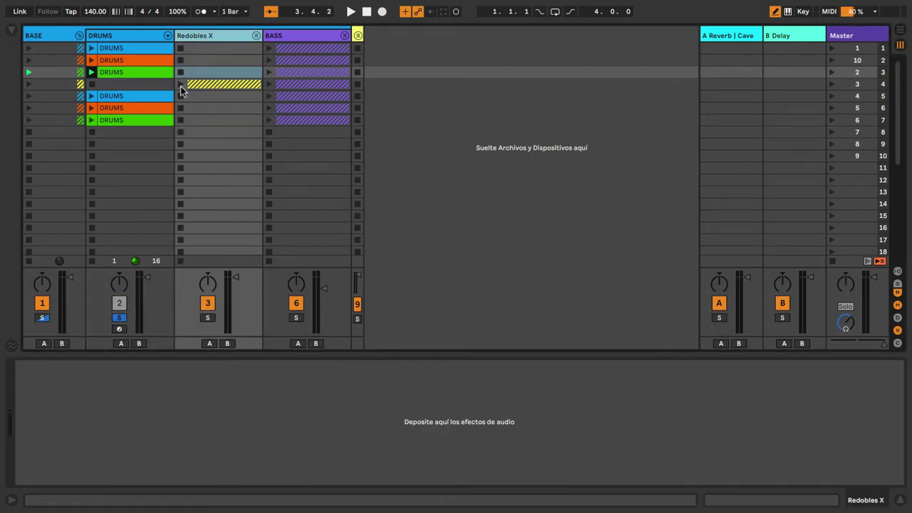
click(181, 85)
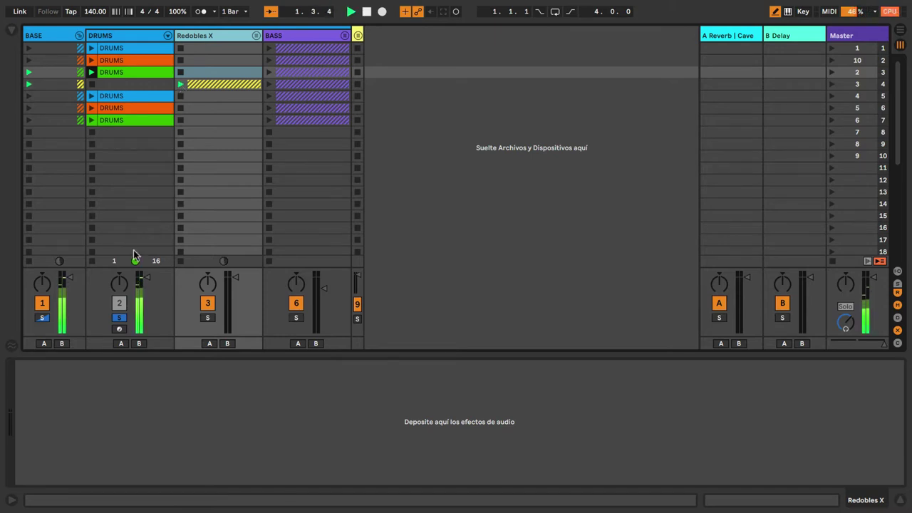
click(118, 305)
click(119, 317)
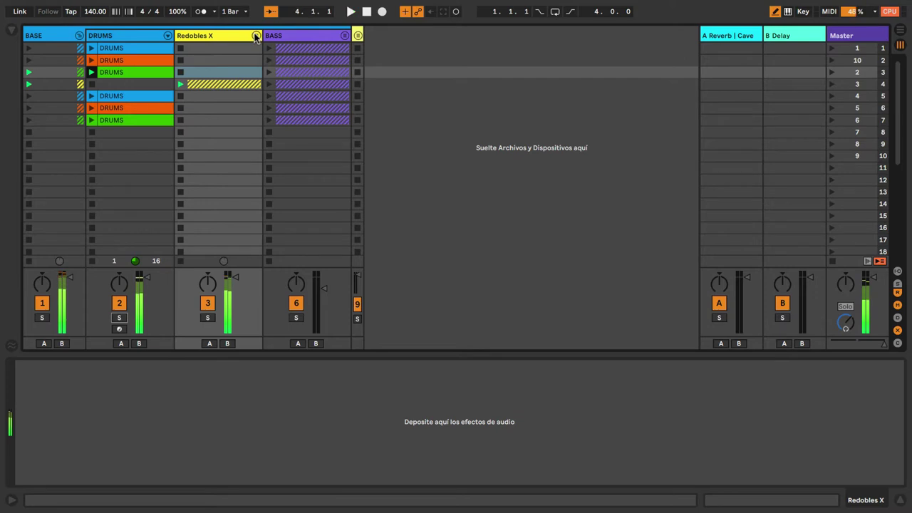
- Unfold the Redobles X group and view the device chains of the Redoble 1 and Redoble 2 tracks
click(256, 35)
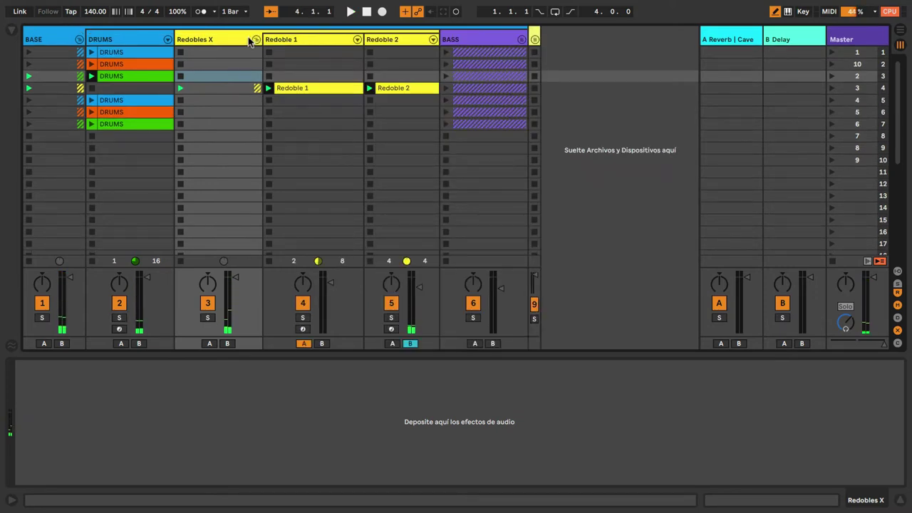
click(240, 40)
click(291, 40)
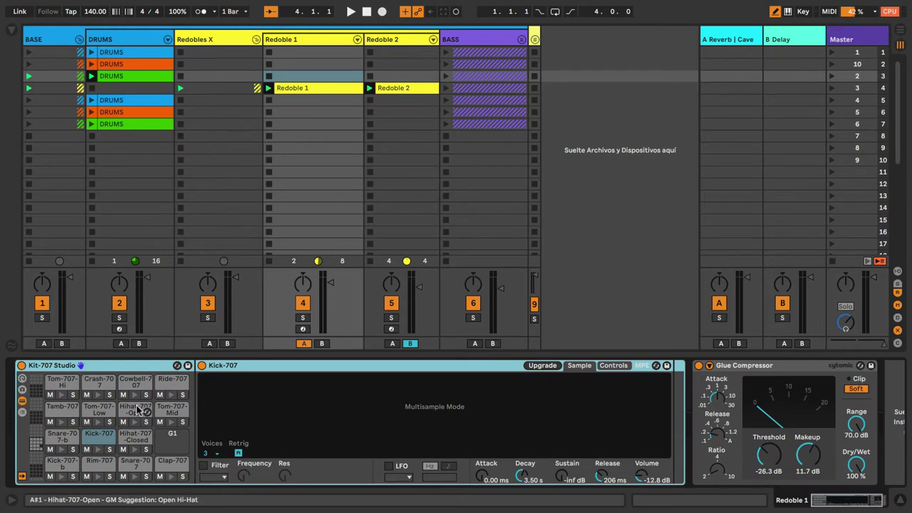
click(401, 41)
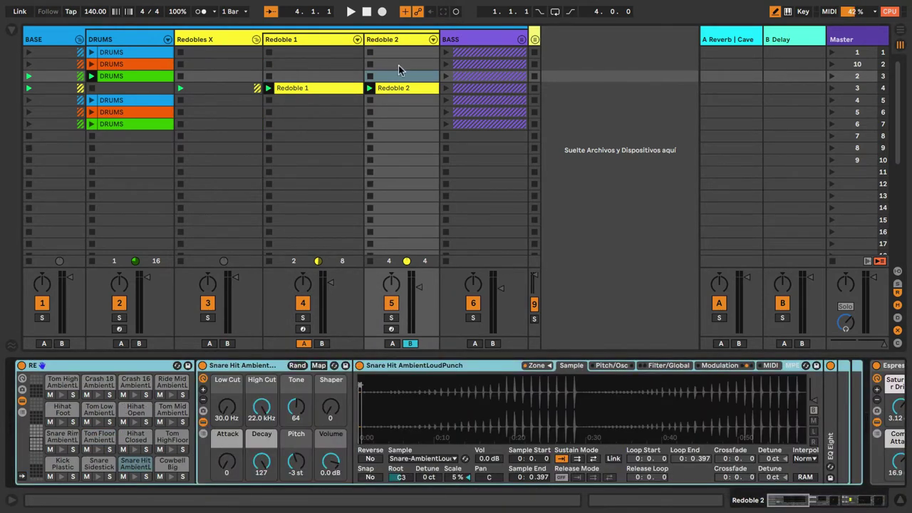
- Open the Redoble 1 and Redoble 2 clips in turn to examine their MIDI notes
click(335, 47)
double_click(315, 88)
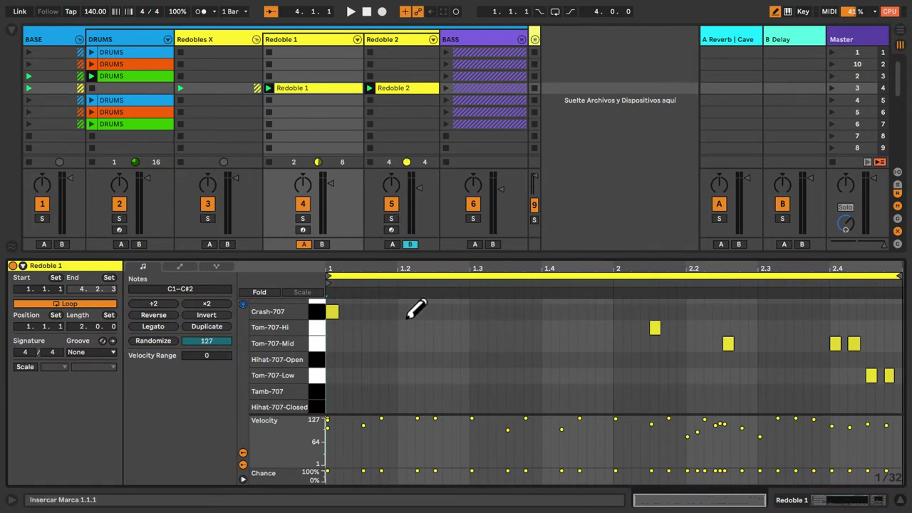
click(408, 88)
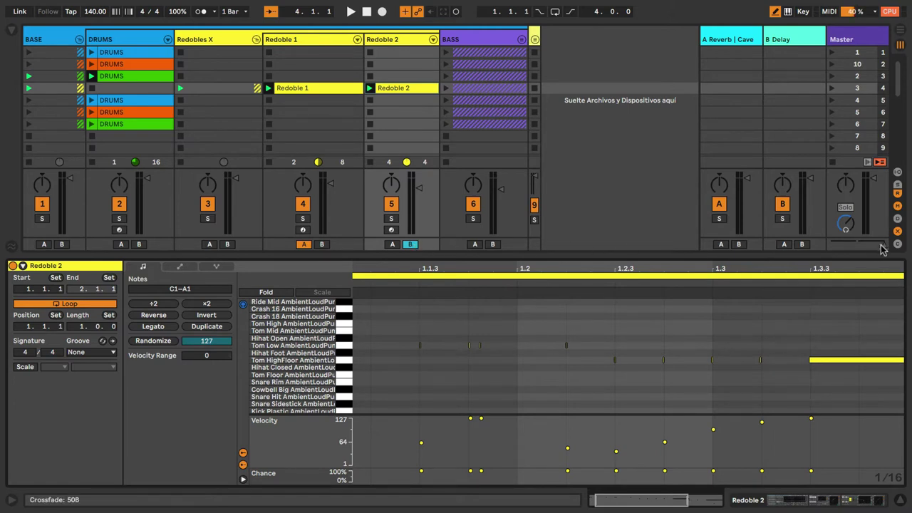
- Set the crossfader fully to the A side, start playback, and sweep it toward B to about 38B
drag(854, 244, 849, 244)
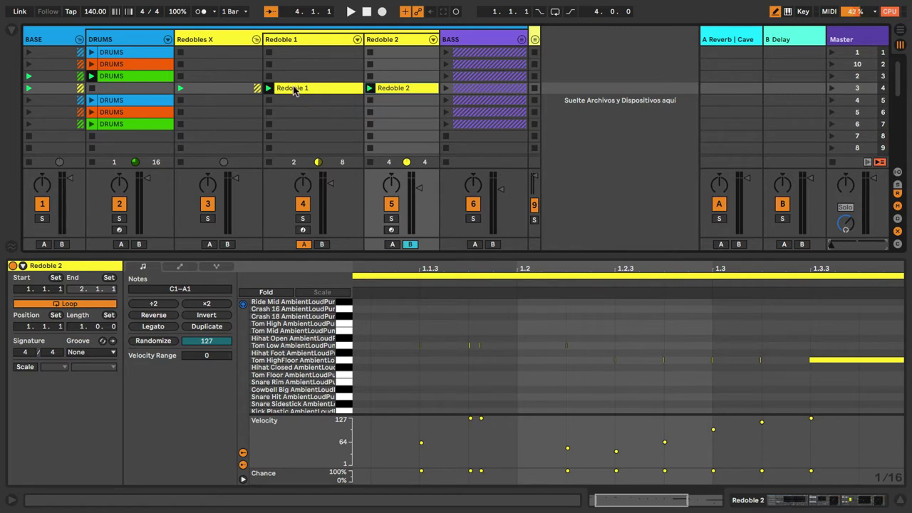
key(space)
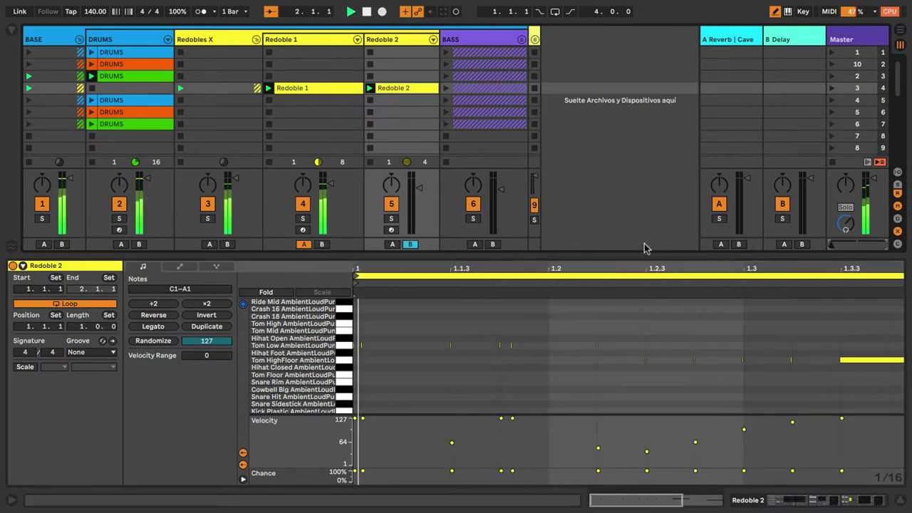
drag(834, 246, 876, 245)
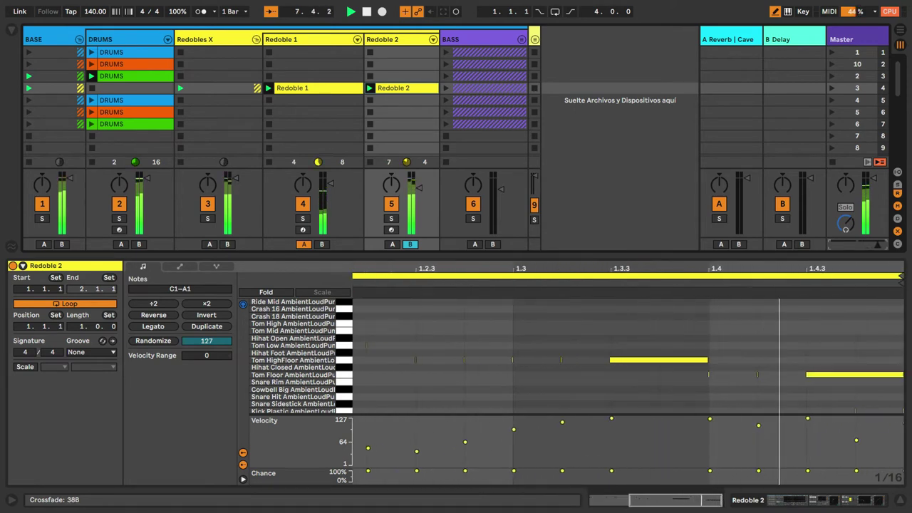
- Launch the BASE group's fourth clip row and sweep the crossfader while it plays, ending at about 11B
click(29, 88)
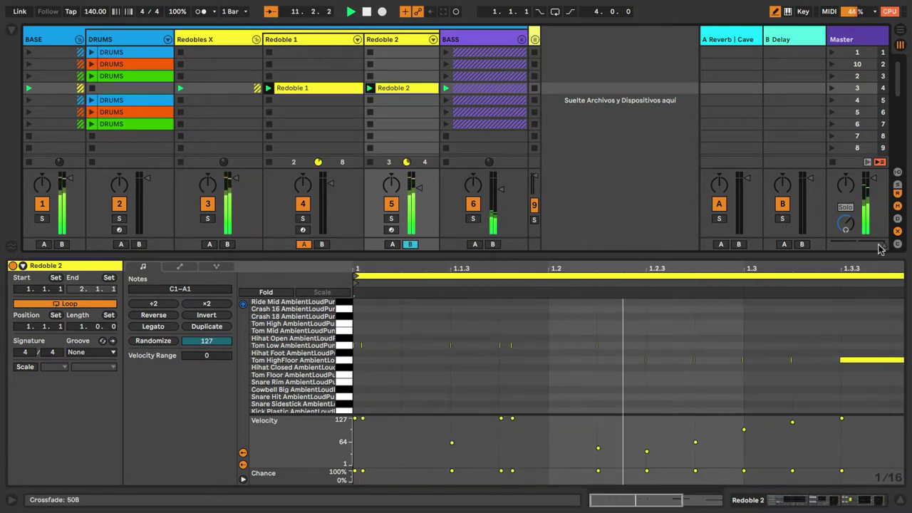
mouse_move(879, 249)
mouse_down()
mouse_move(864, 249)
mouse_move(883, 248)
mouse_up()
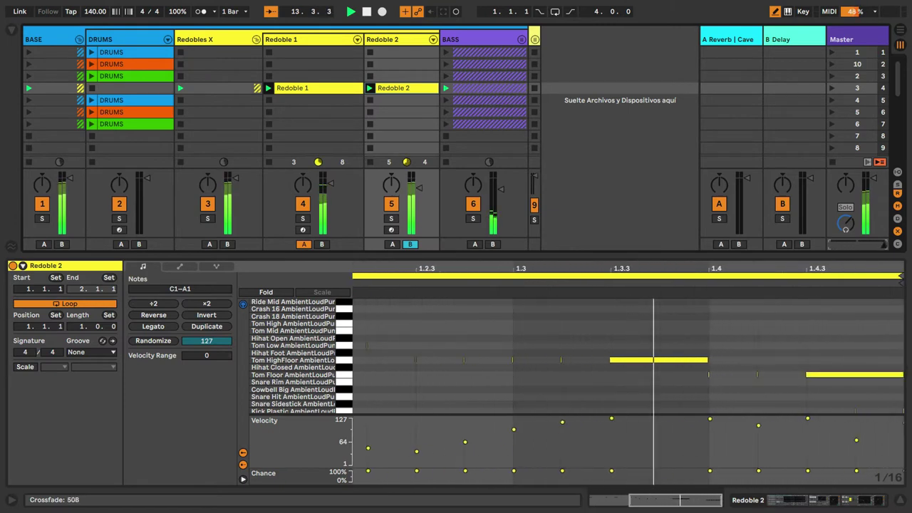
drag(883, 249, 863, 245)
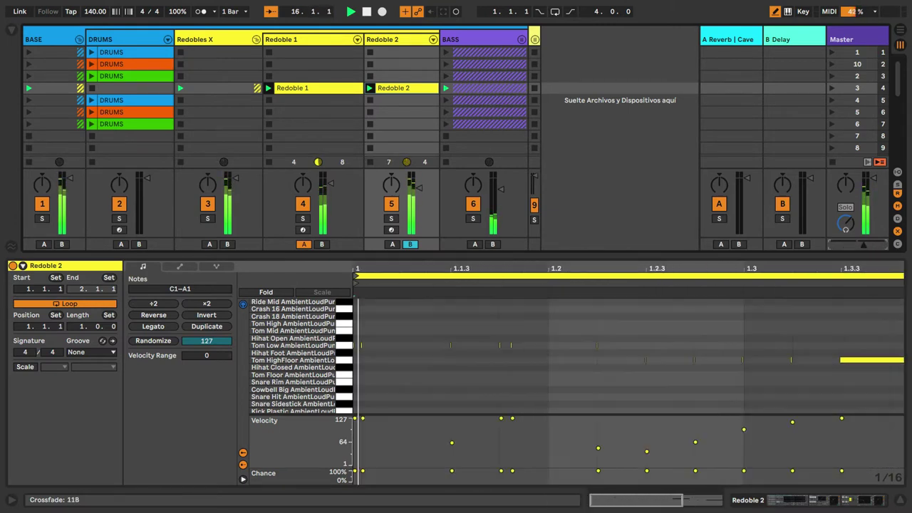
- Play the BASE group's fifth and sixth clip rows in turn, ending with playback stopped and the Redobles X group selected
click(28, 100)
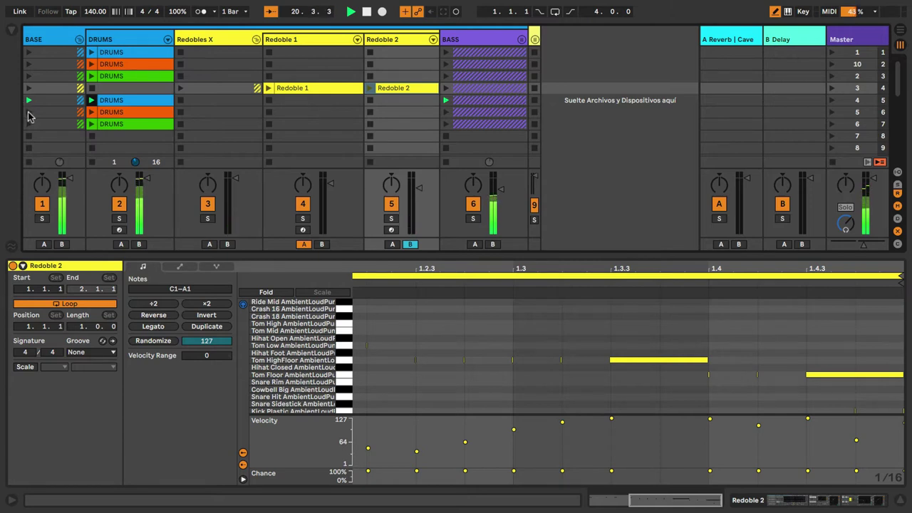
click(29, 114)
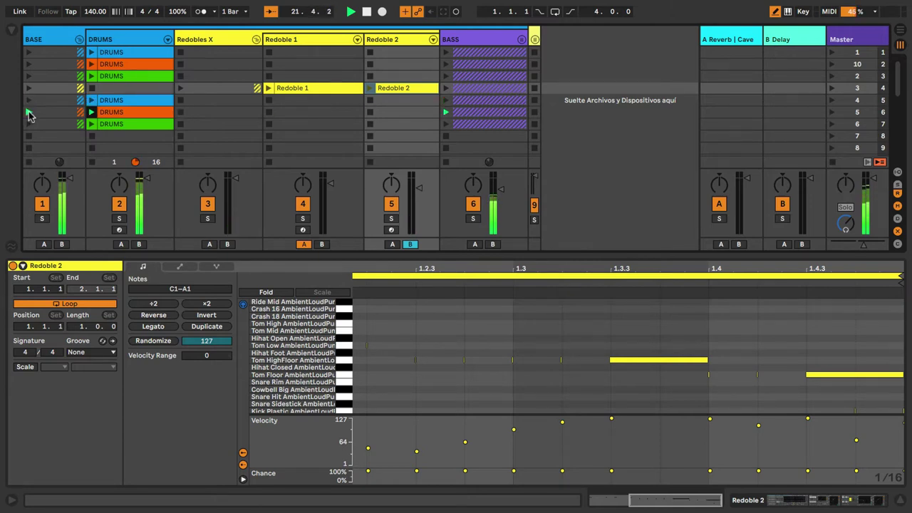
click(203, 45)
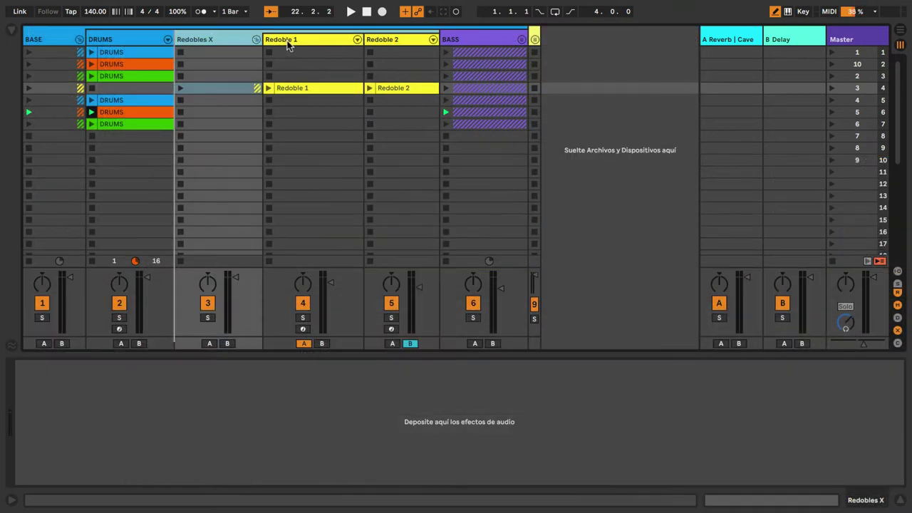
- Select the BASS group and unfold it to show its two Audio tracks
click(489, 45)
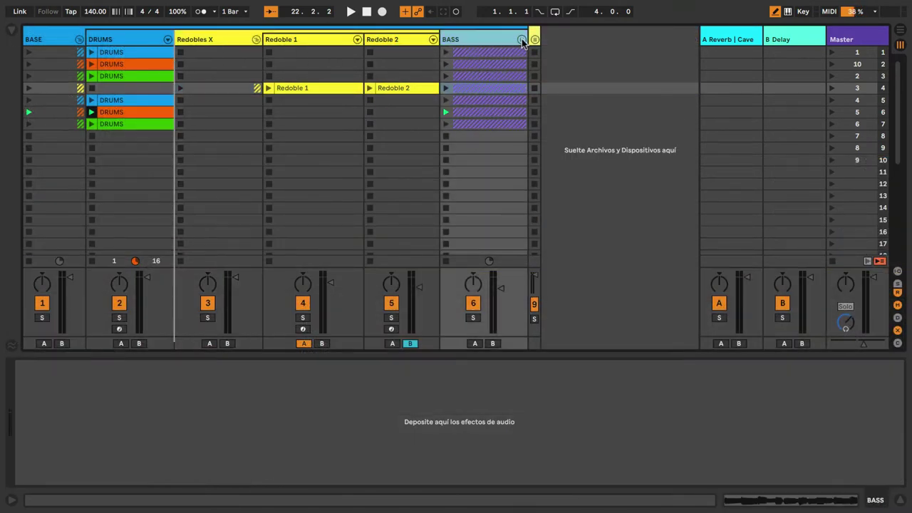
click(522, 40)
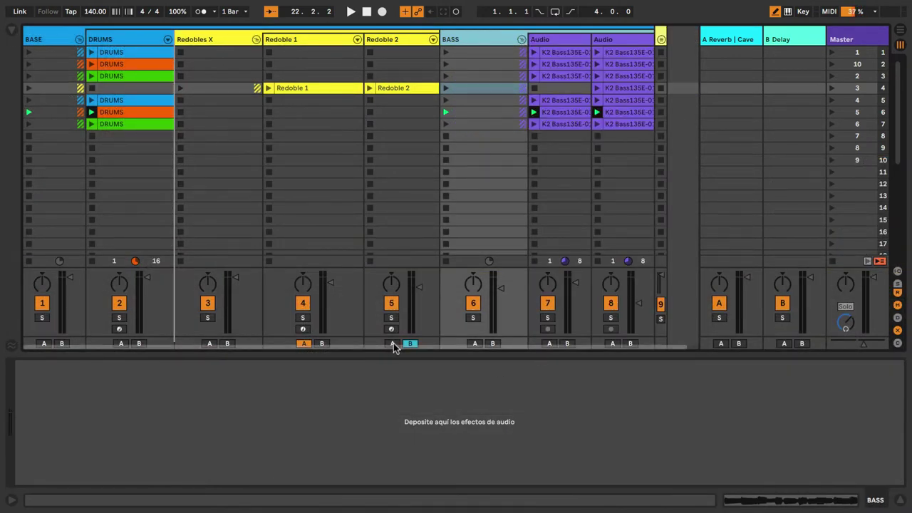
scroll(391, 347, right, 2)
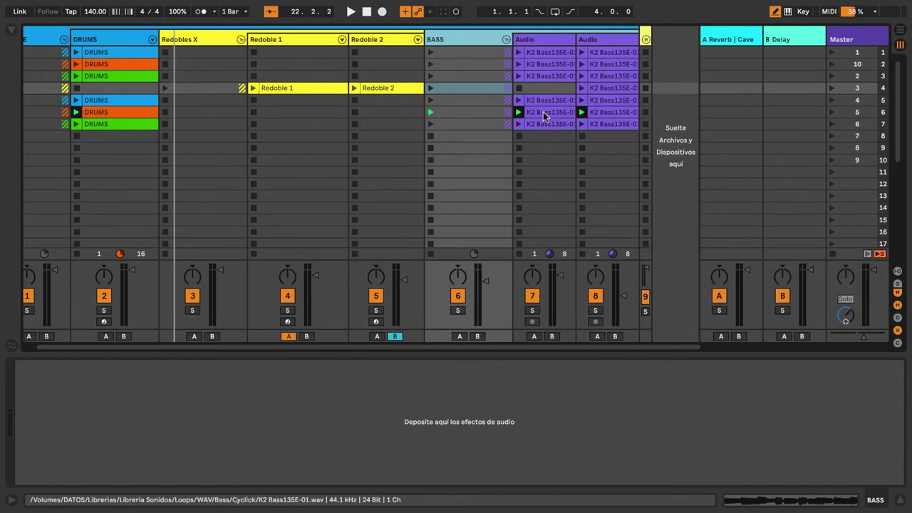
- Open the first K2 Bass135E-01 clip of the first Audio track, solo that track and play the clip
click(549, 52)
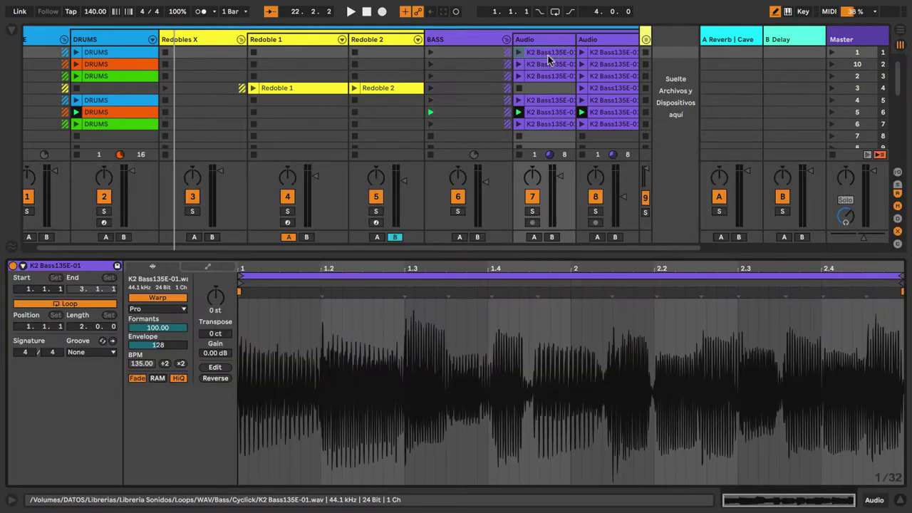
click(534, 211)
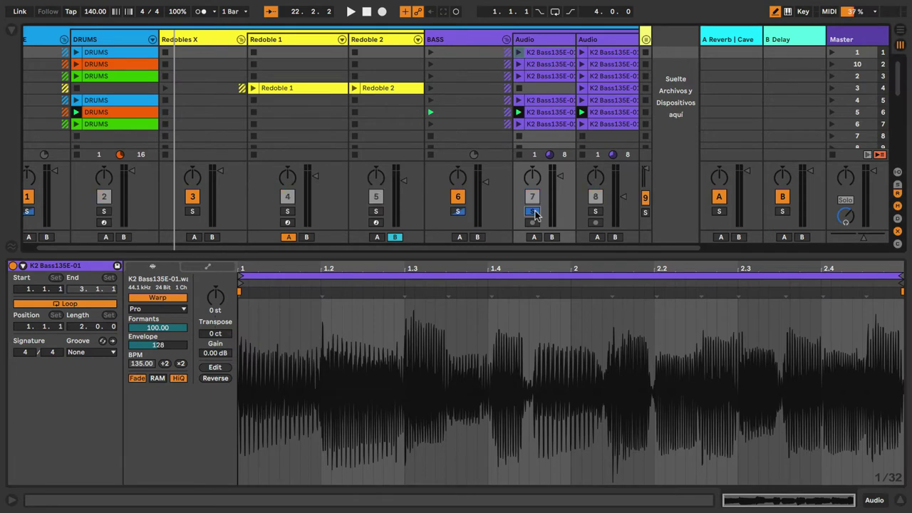
key(space)
click(518, 53)
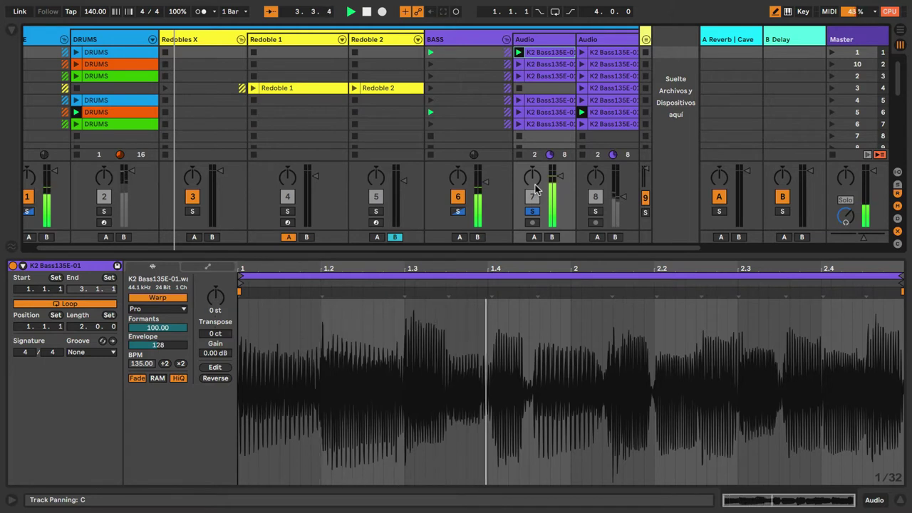
- Launch the second Audio track's first bass clip, solo both Audio tracks, and show the second track's device chain
click(581, 53)
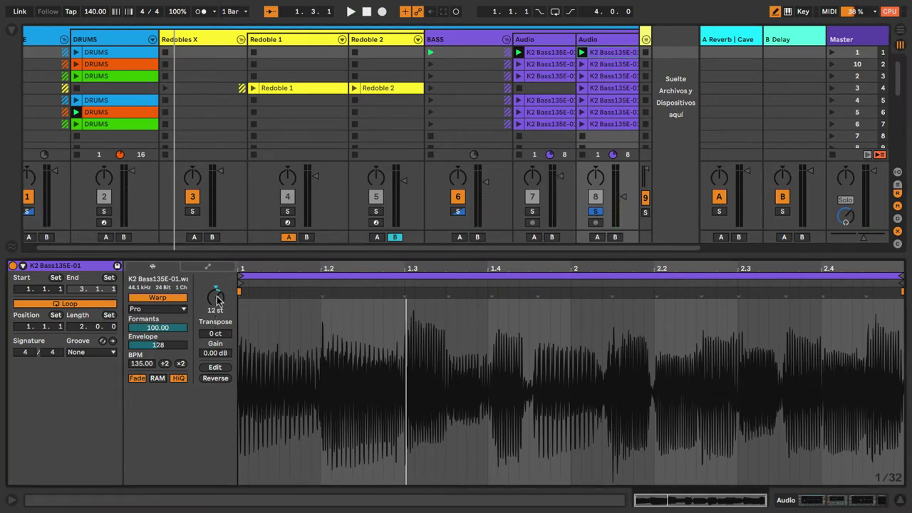
click(531, 211)
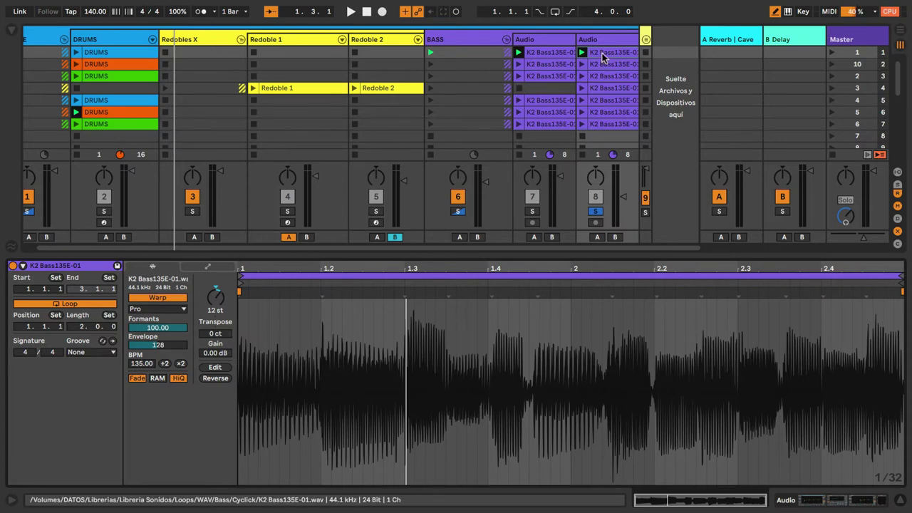
click(618, 42)
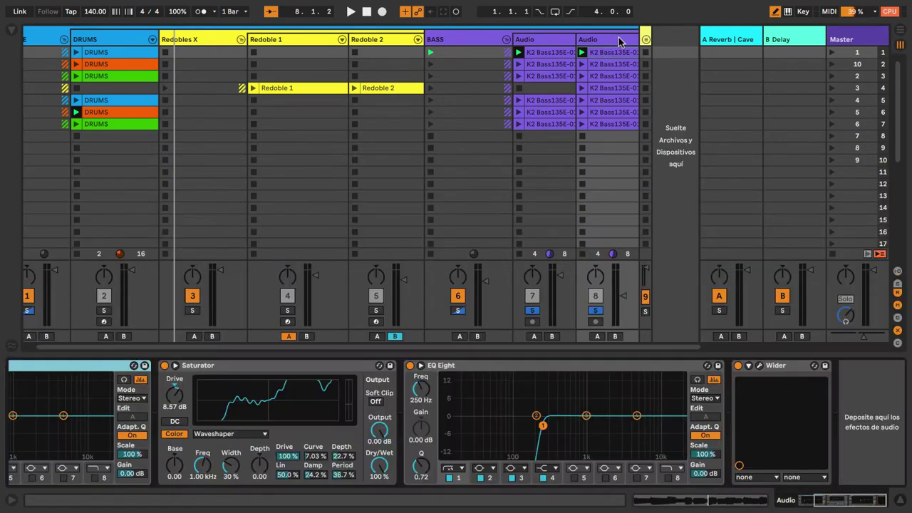
- Solo only the second Audio track and try its Saturator with Period 100 %, Depth 28.1 % and Curve 21.9 % during playback
drag(845, 497, 779, 500)
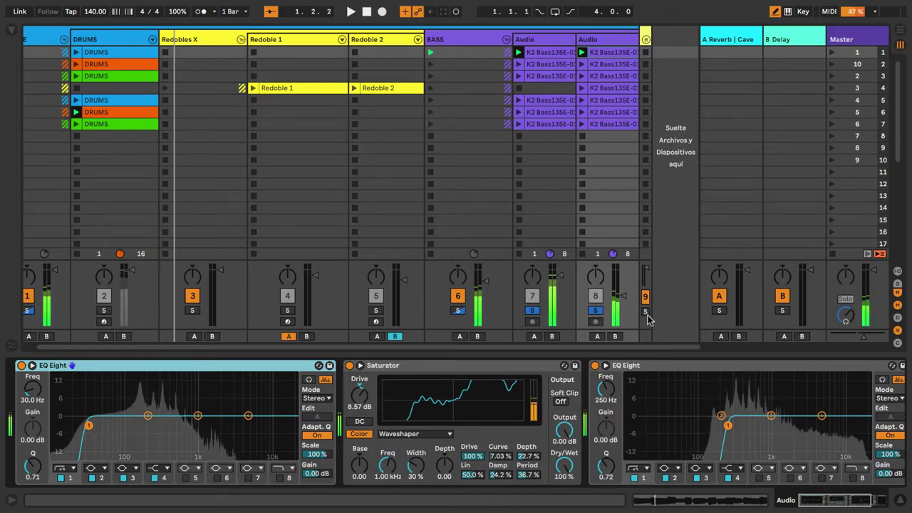
click(597, 312)
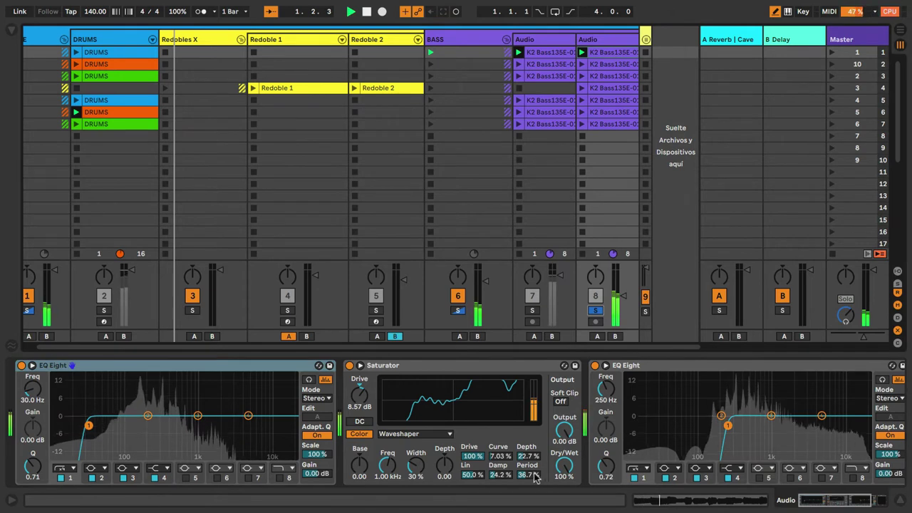
drag(531, 475, 528, 415)
drag(527, 456, 528, 484)
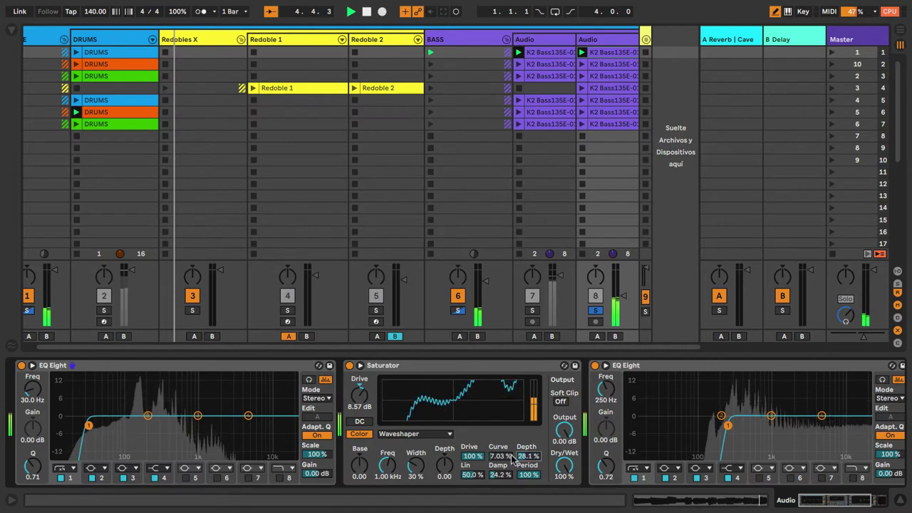
mouse_move(500, 456)
mouse_down()
mouse_move(500, 435)
mouse_move(500, 468)
mouse_up()
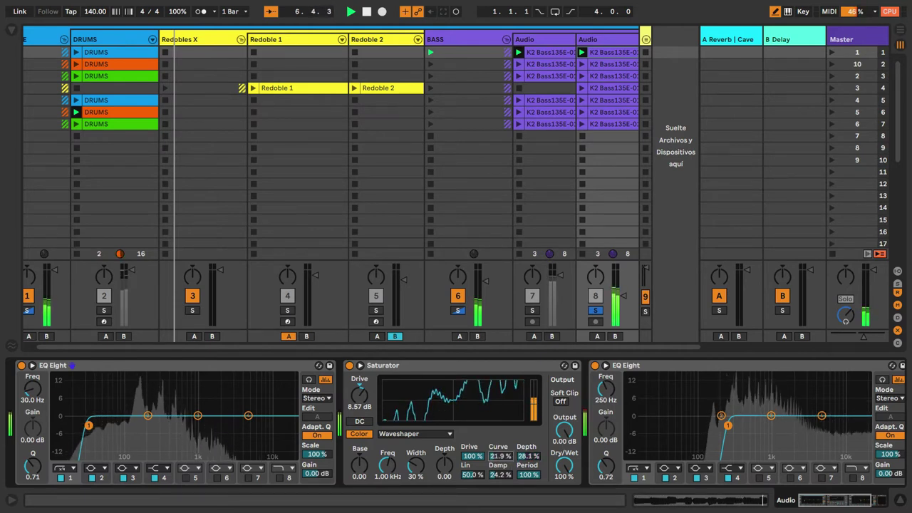
- Solo both Audio tracks, try Saturator Curve 62.5 %, Depth 28.9 %, Period 45.3 % and Lin 100 %, and restore its original settings
click(531, 310)
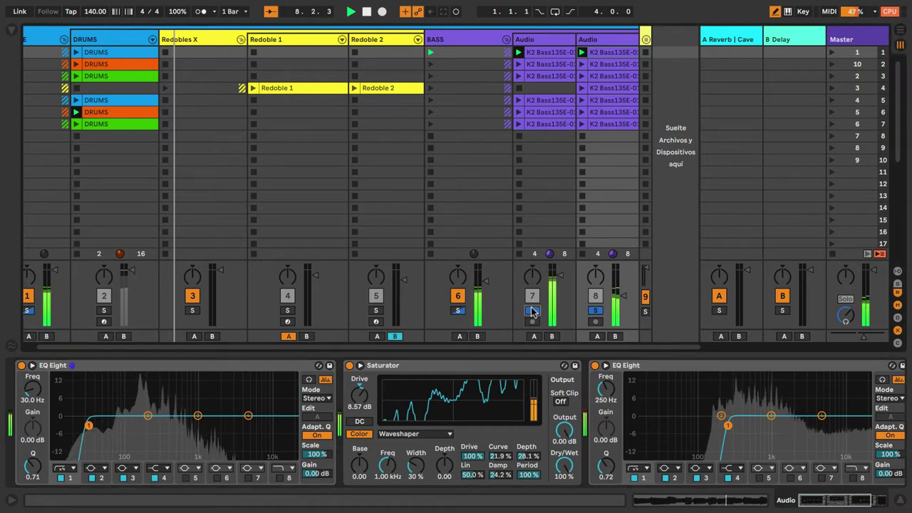
drag(500, 459, 500, 491)
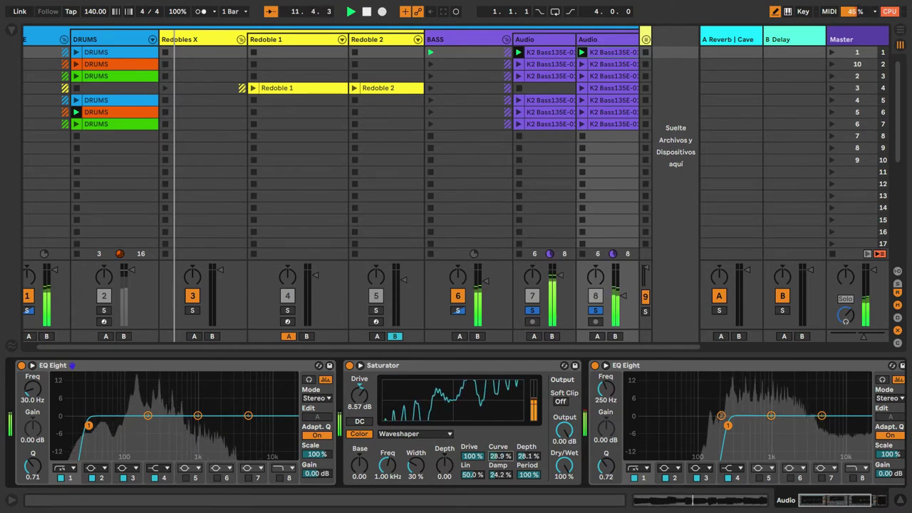
drag(528, 475, 528, 507)
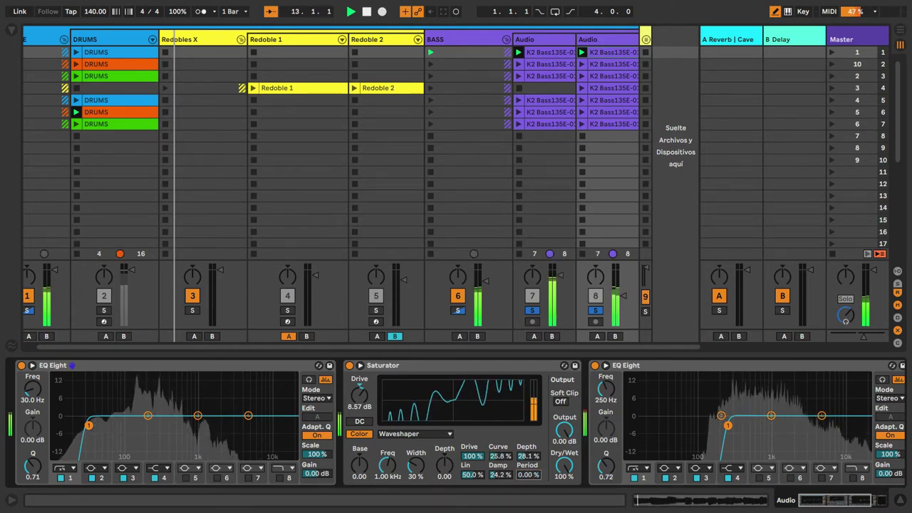
drag(527, 474, 528, 463)
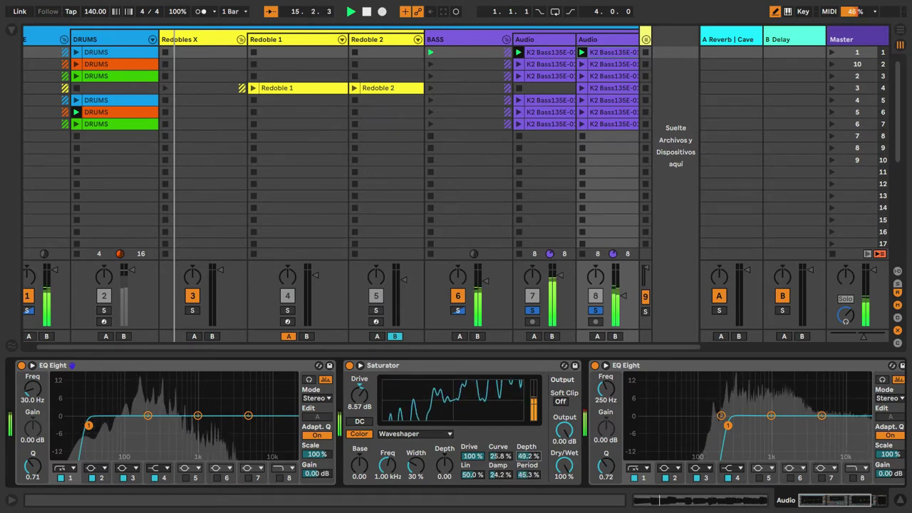
drag(472, 475, 499, 438)
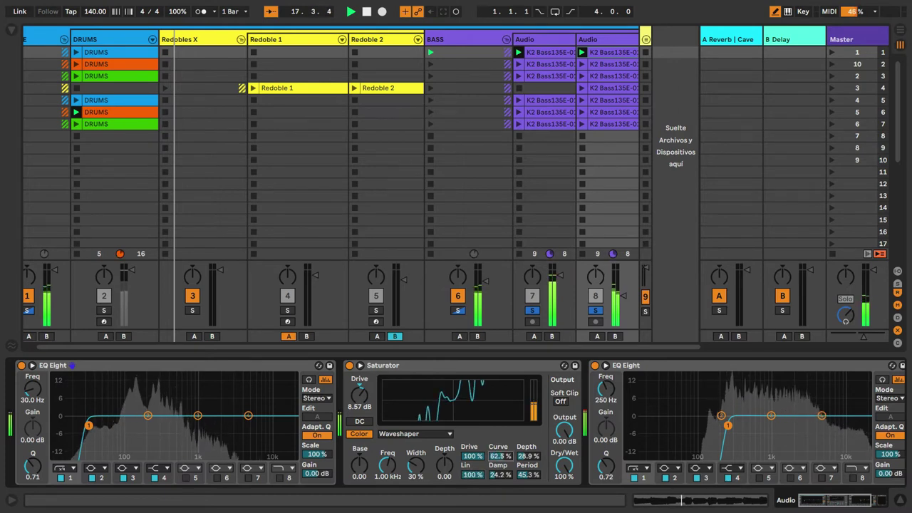
drag(472, 475, 472, 492)
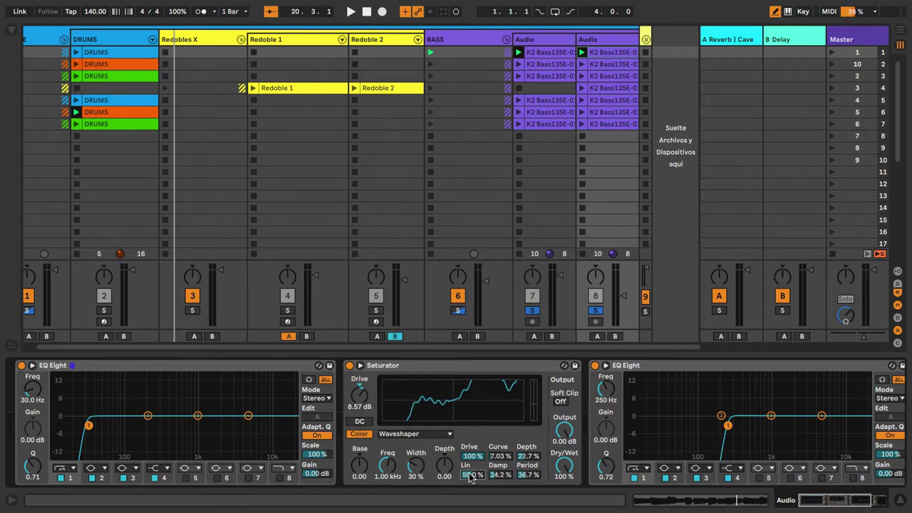
- Open the Wider plug-in window at the end of the second Audio track's device chain and reposition it over the clip grid
drag(826, 506, 862, 505)
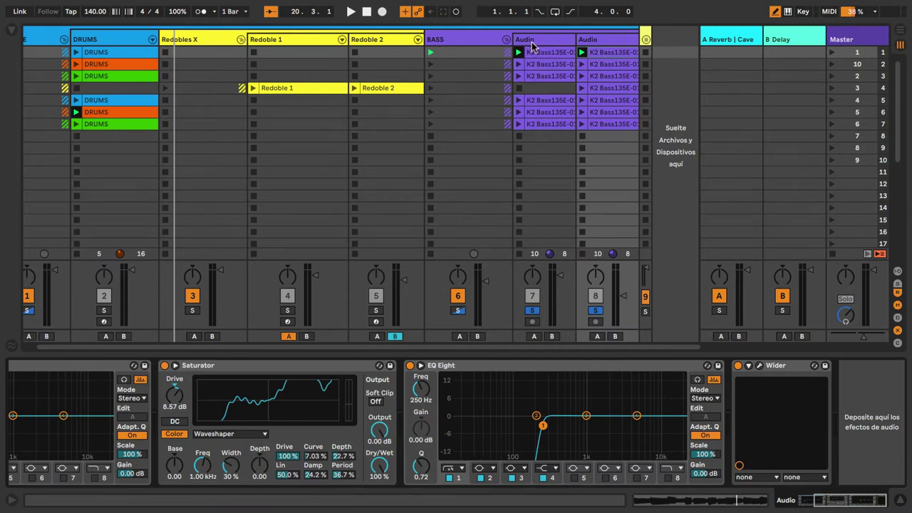
click(786, 370)
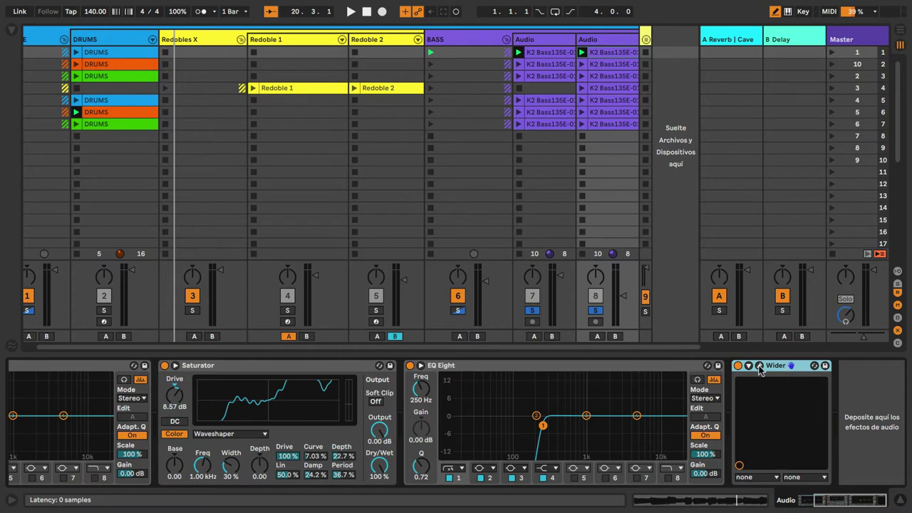
click(759, 365)
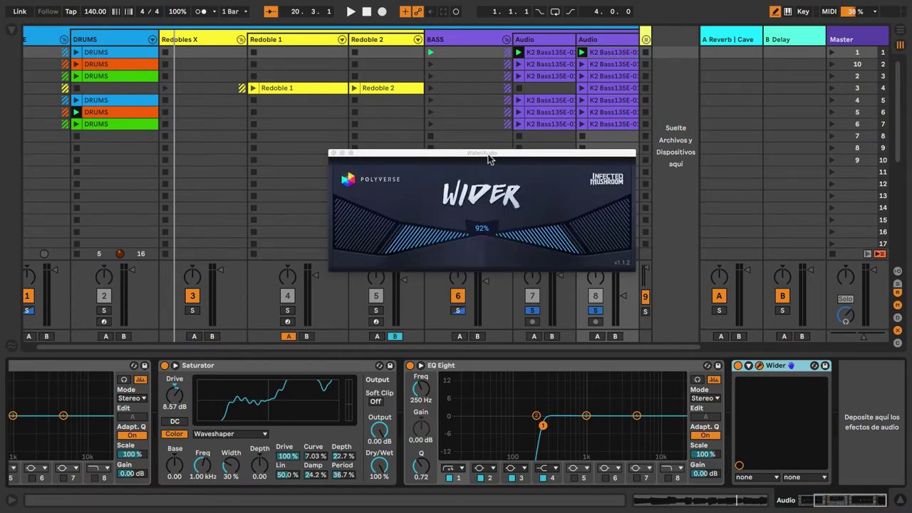
drag(488, 158, 470, 171)
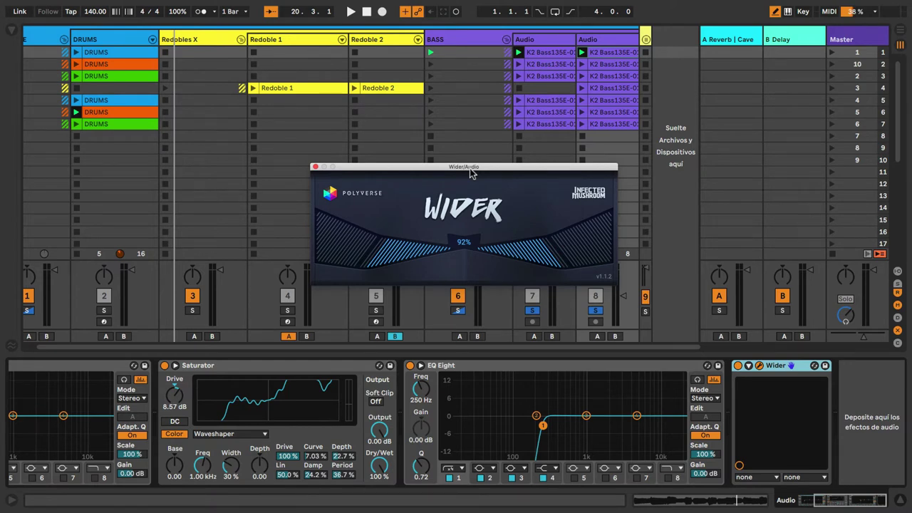
- Play the second Audio track alone with Wider off, turn Wider back on and set its width to 96 %
click(738, 365)
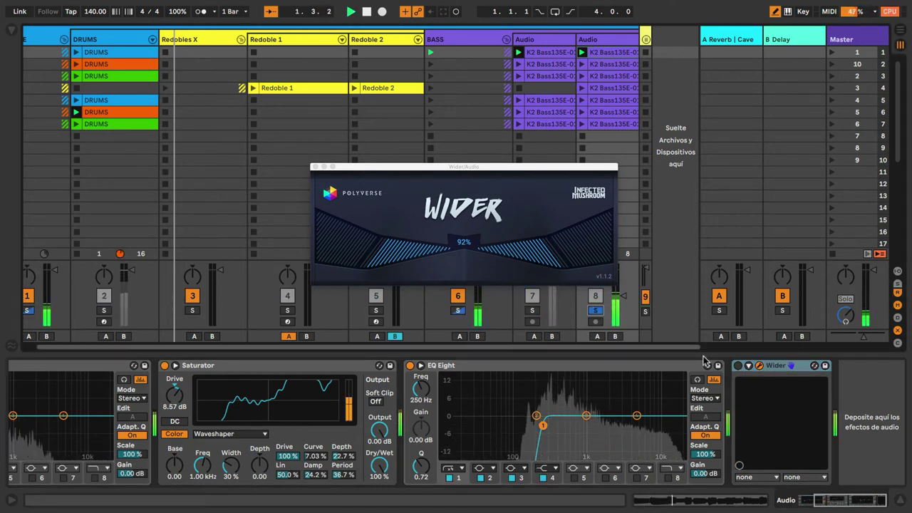
click(738, 366)
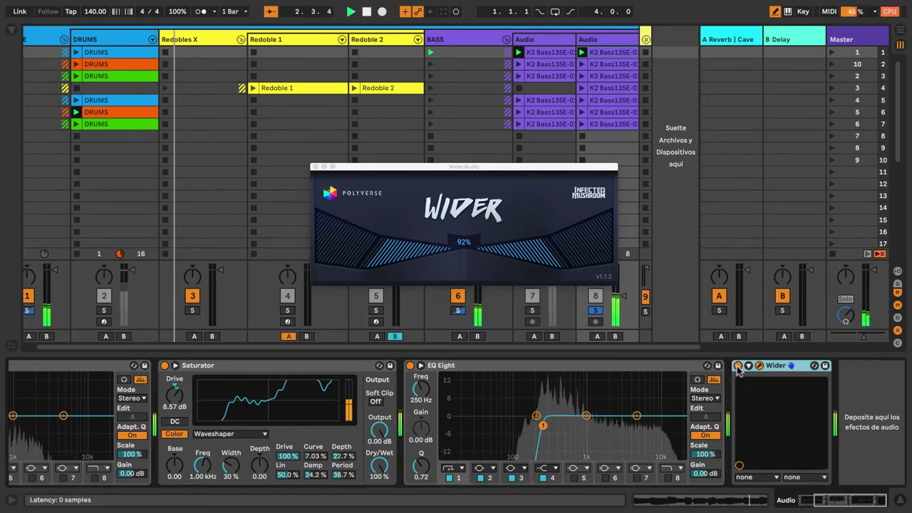
mouse_move(464, 249)
mouse_down()
mouse_move(471, 150)
mouse_move(459, 335)
mouse_move(467, 246)
mouse_up()
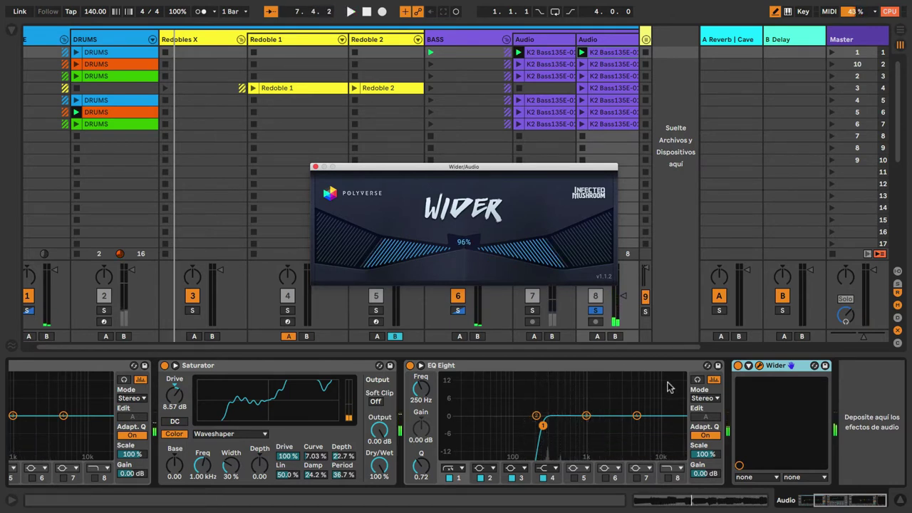
- Close the Wider window and play both bass Audio tracks soloed together
click(316, 167)
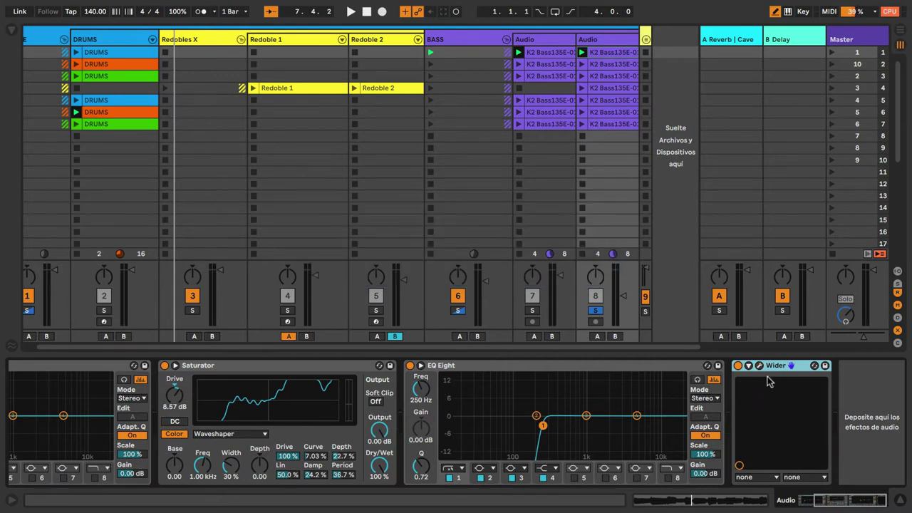
click(532, 311)
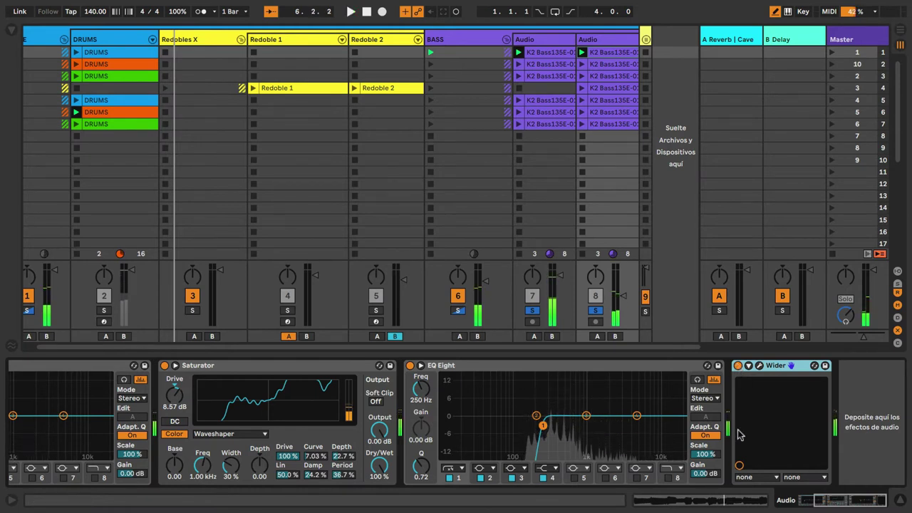
- Fold the BASS, Redobles X and BASE groups and launch the BASE group's first clip row
click(507, 39)
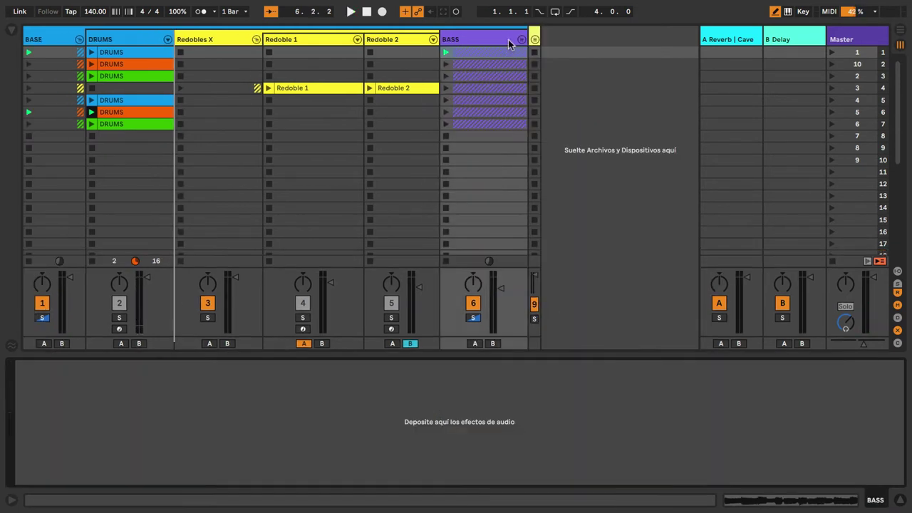
click(257, 40)
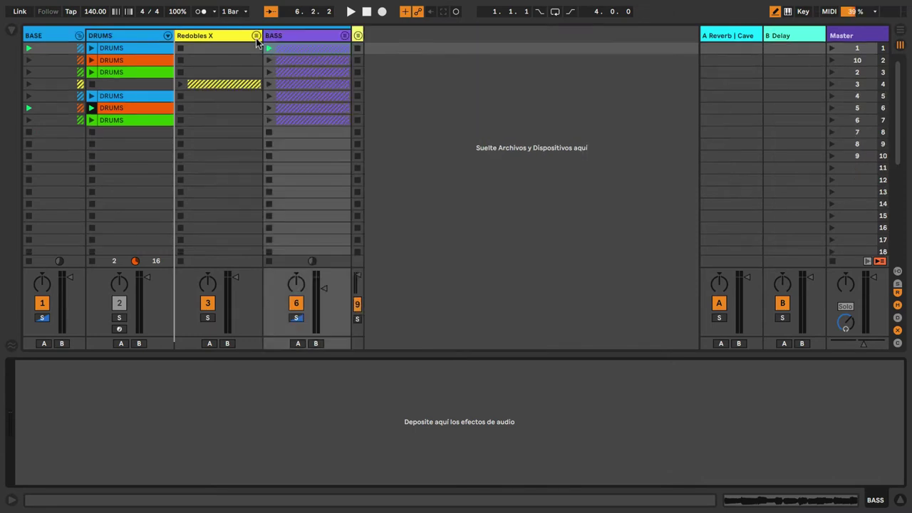
click(79, 39)
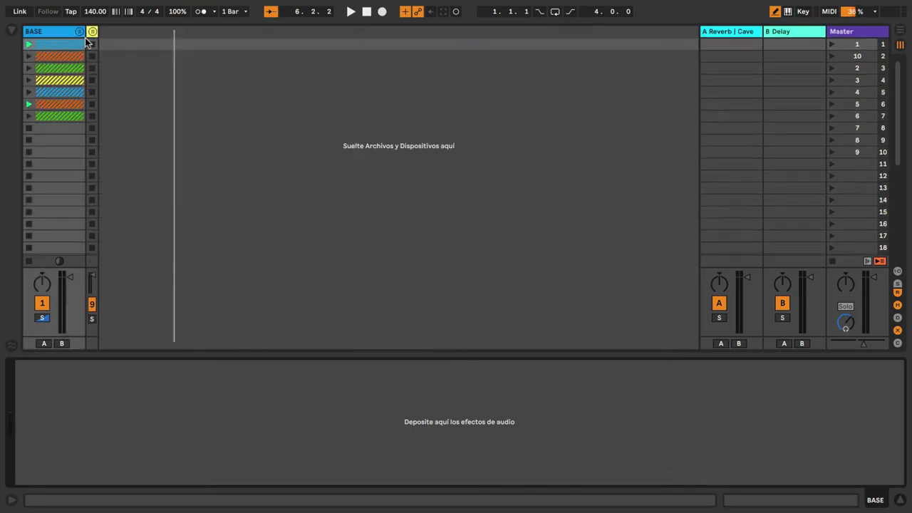
click(29, 44)
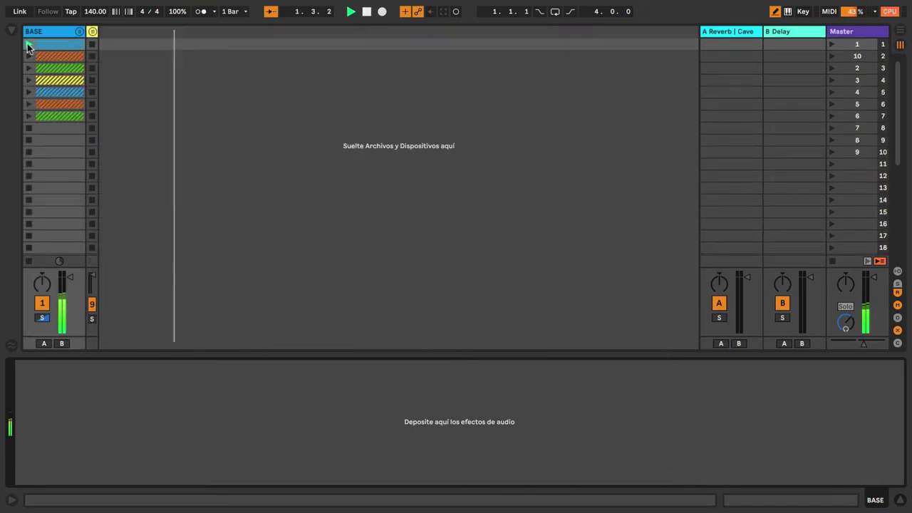
- Unfold the BASE group with playback stopped and clear the solos on its tracks
click(78, 32)
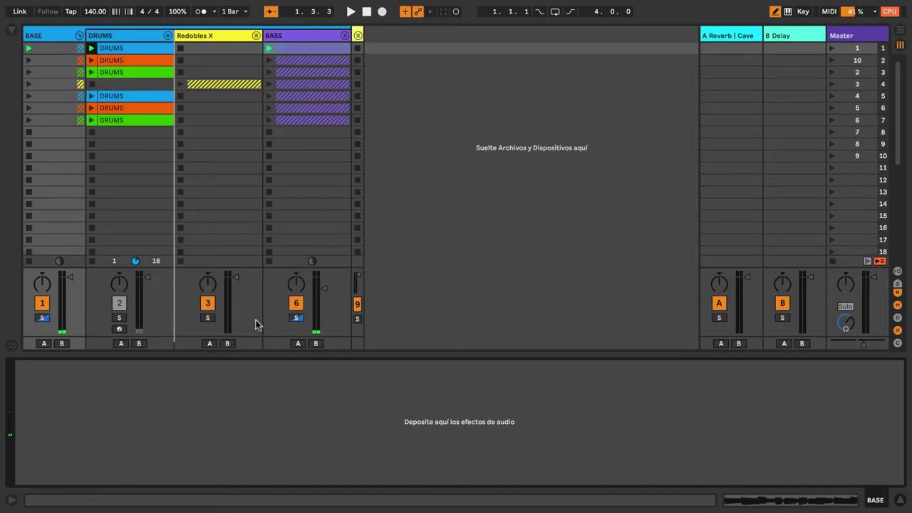
click(296, 317)
click(300, 321)
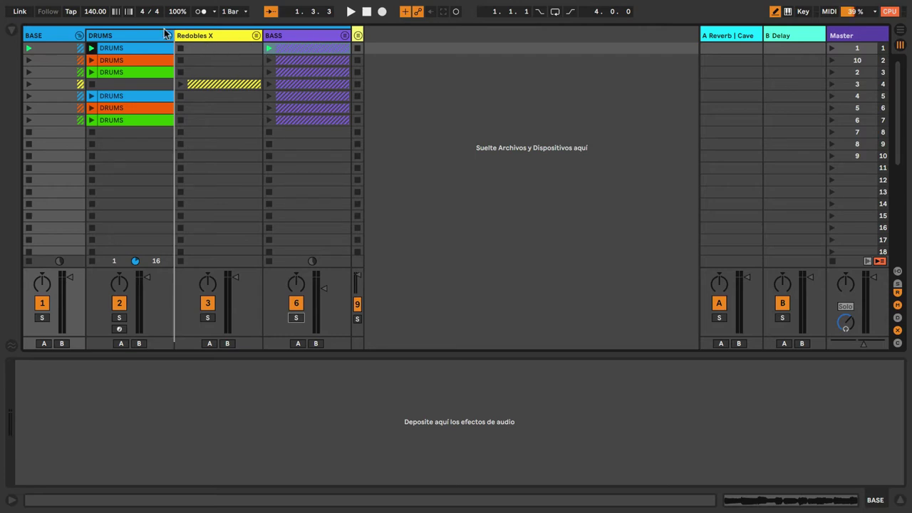
- View the DRUMS track's devices, select Redobles X and BASS, and briefly unfold BASS to show its two Audio tracks
click(131, 36)
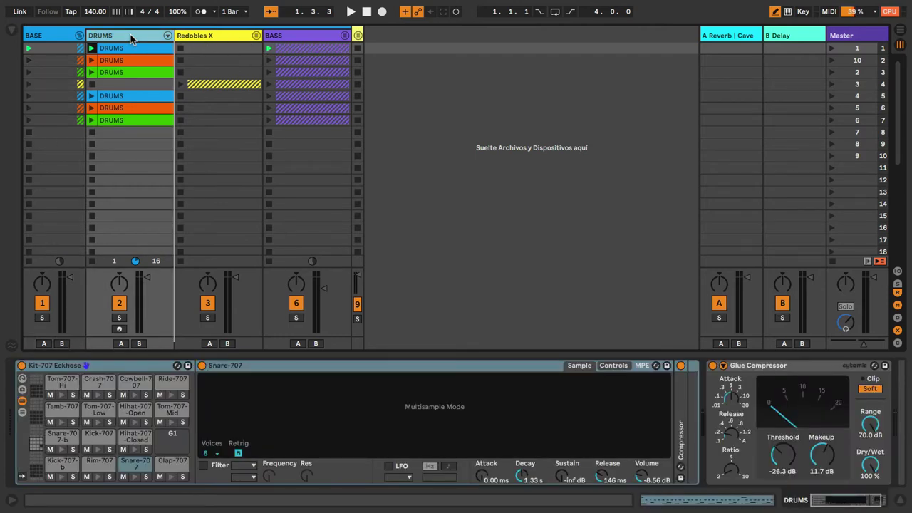
click(217, 37)
click(308, 39)
click(344, 37)
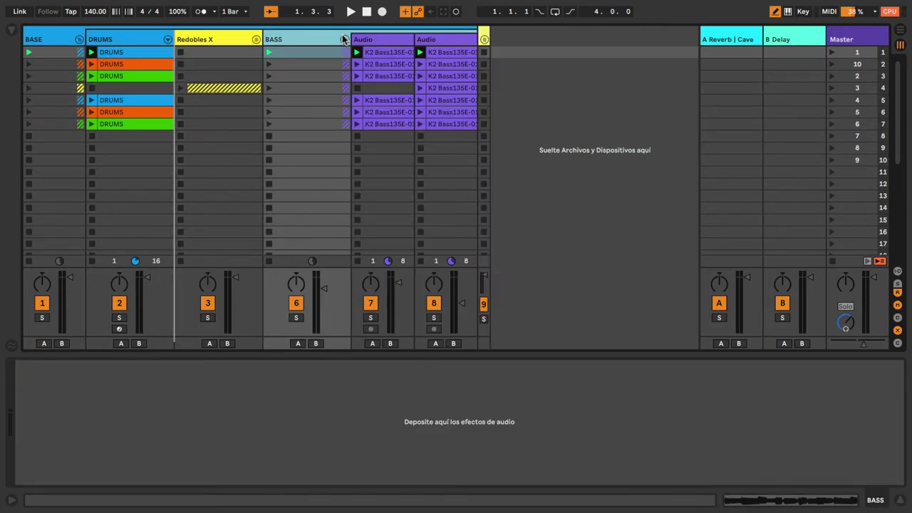
click(343, 39)
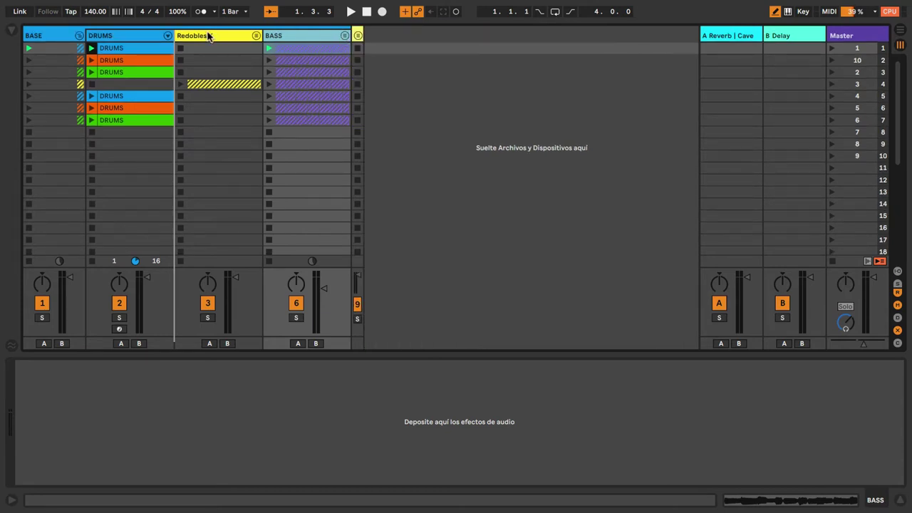
- Fold and unfold the BASE group to compare its combined clip slots with the tracks inside, leaving it folded
click(78, 35)
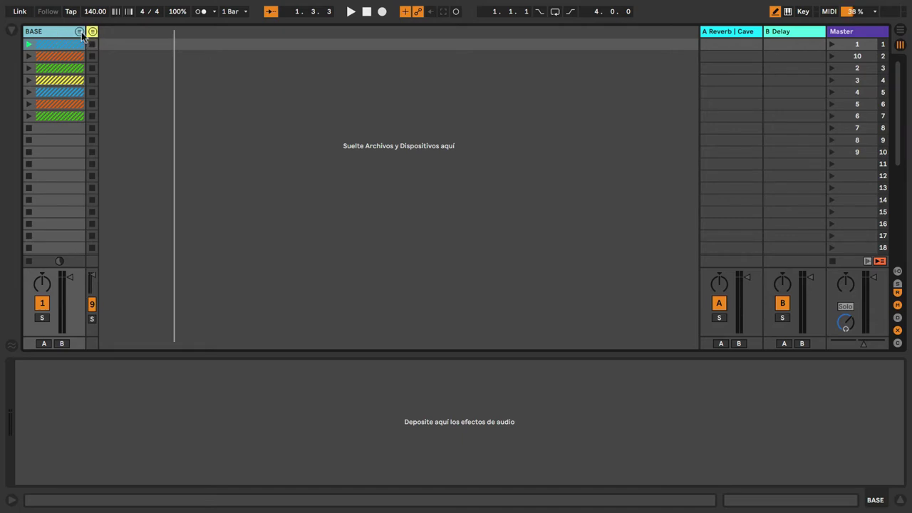
click(79, 31)
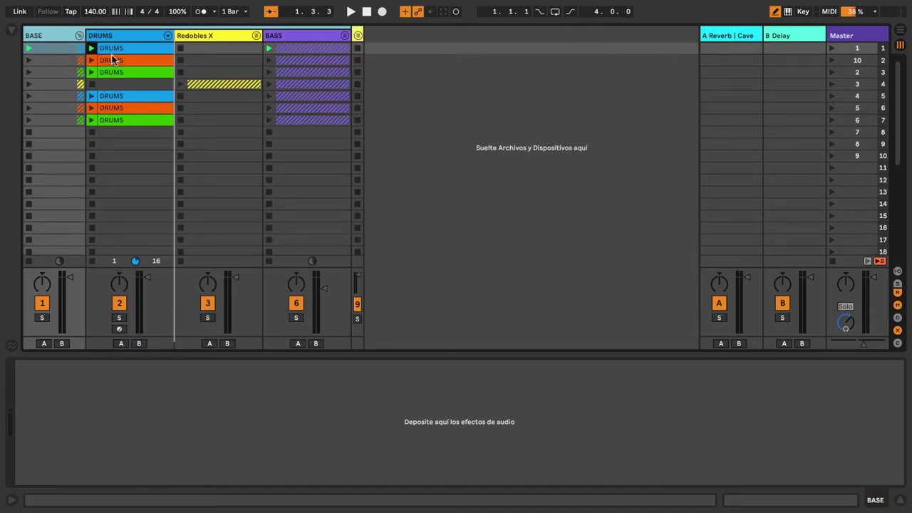
click(79, 35)
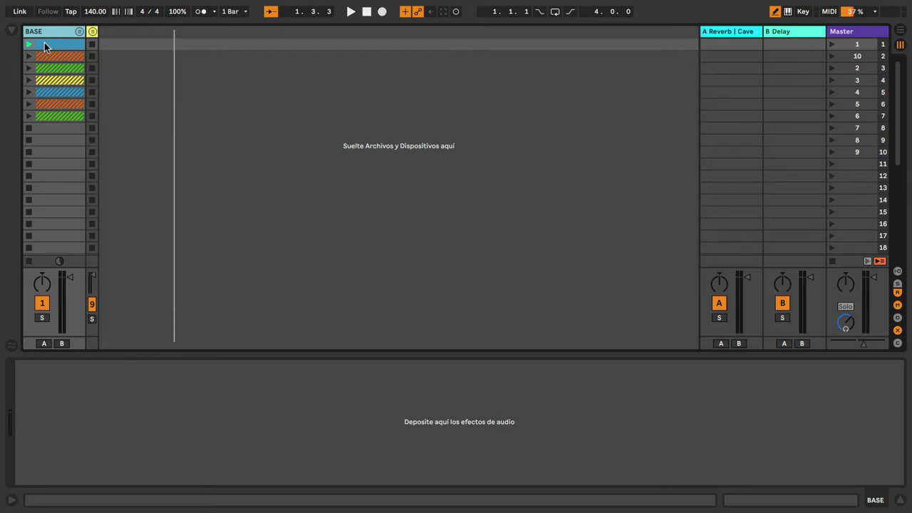
click(63, 33)
- Recolour the first DRUMS clip purple inside the BASE group and fold the group to check its first slot
click(78, 32)
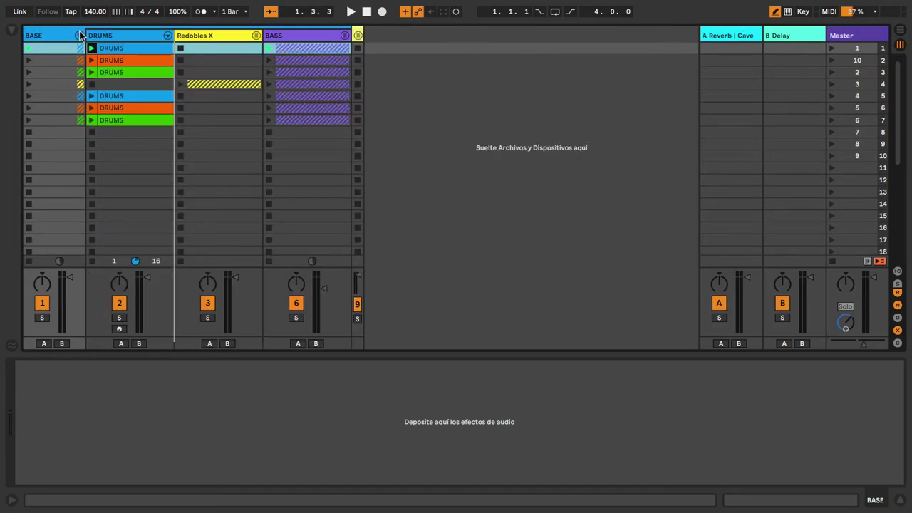
click(152, 48)
right_click(153, 48)
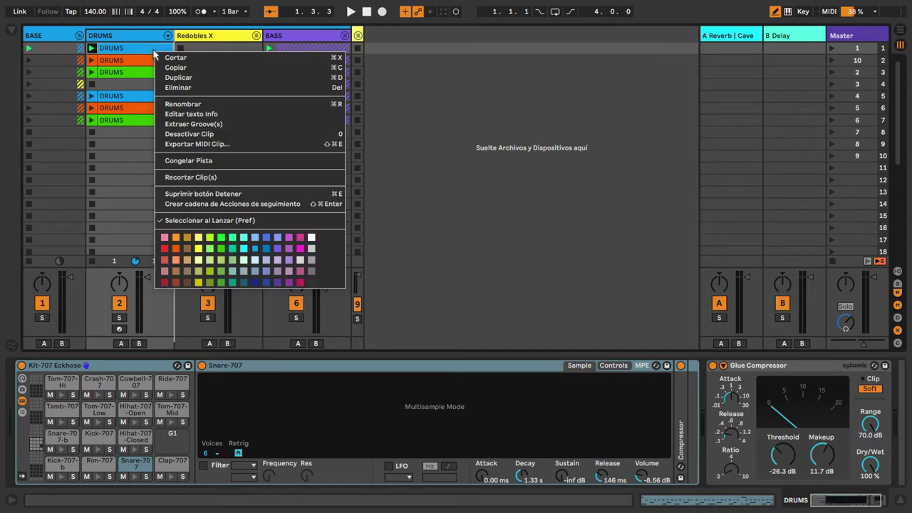
click(277, 249)
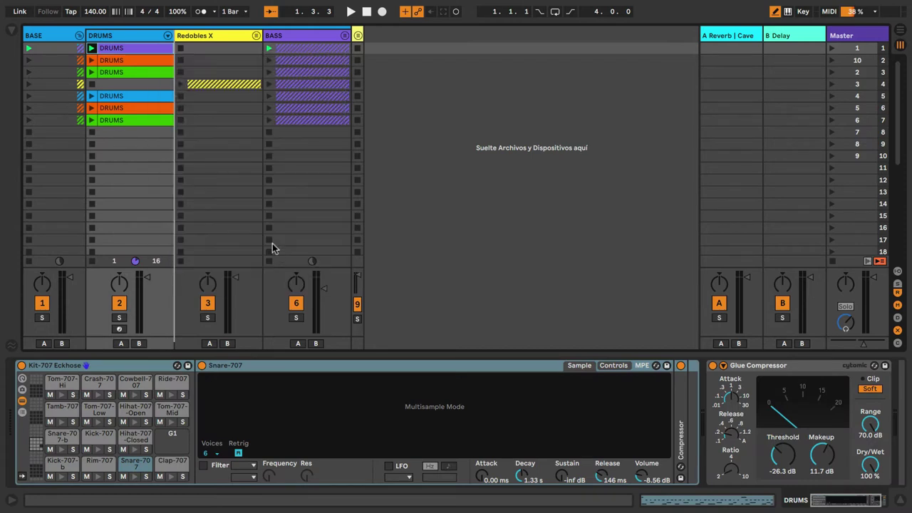
click(78, 35)
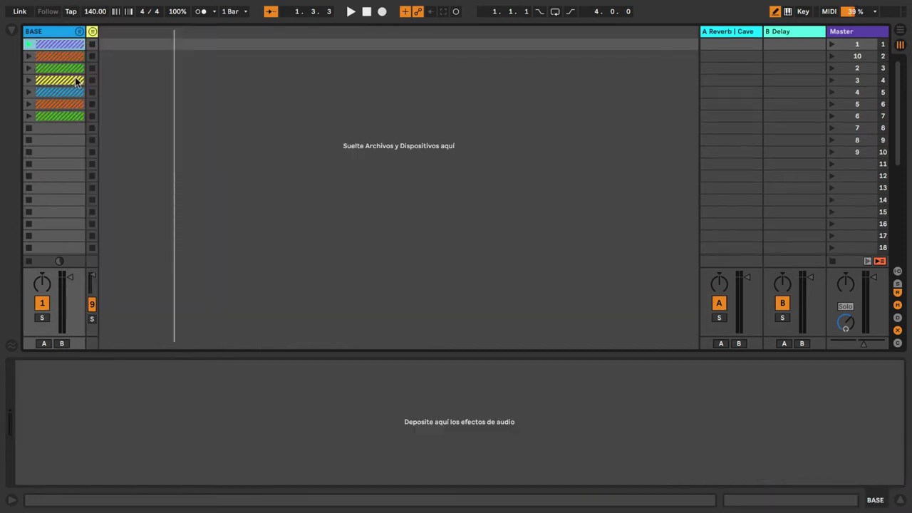
- Launch the first four BASE group slots in turn to audition their variations with the group folded
click(29, 45)
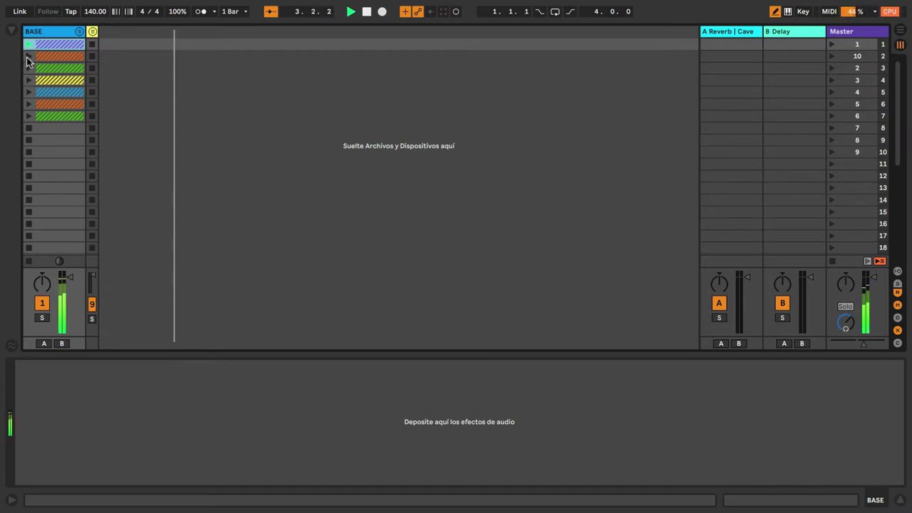
click(29, 57)
click(27, 71)
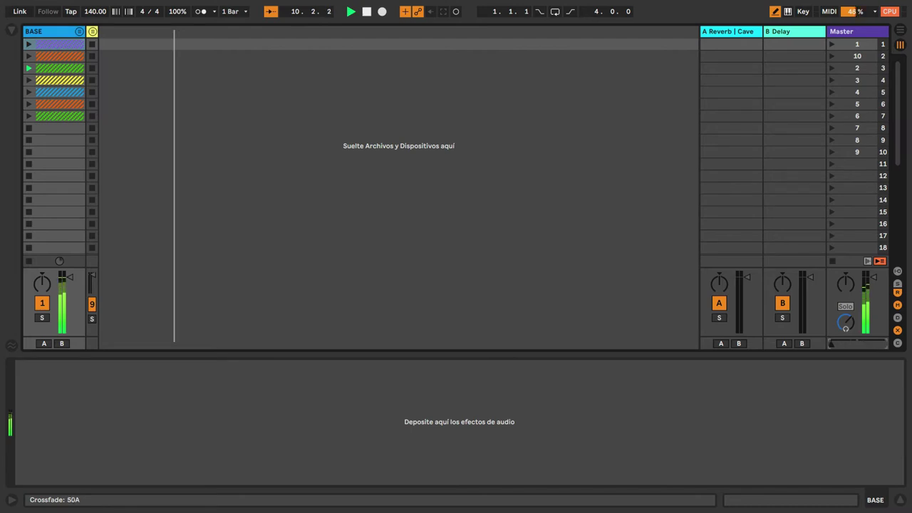
click(29, 81)
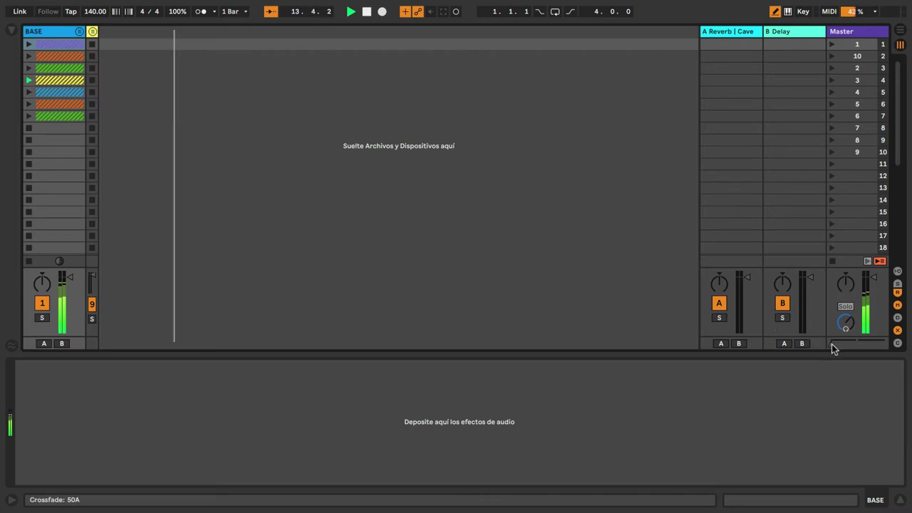
- Move the Master crossfader fully to the B side and launch the fifth and sixth BASE group slots
drag(831, 344, 883, 344)
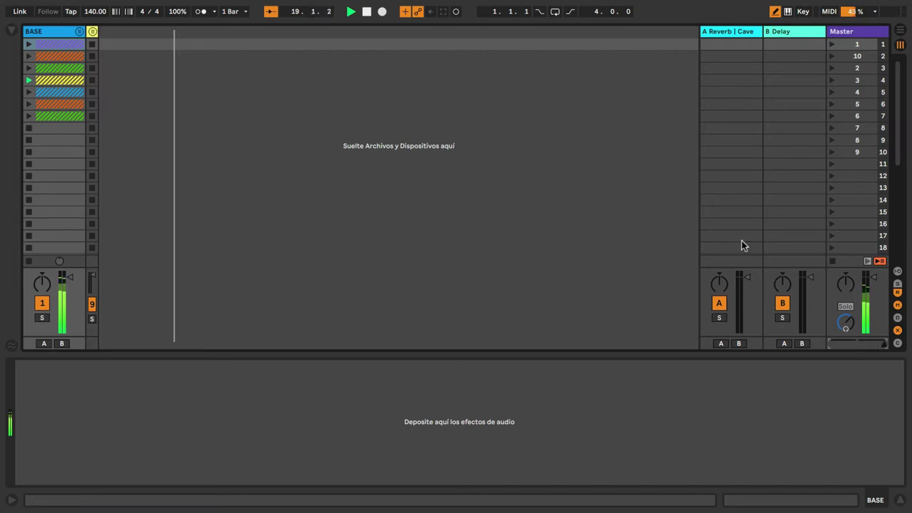
click(29, 92)
click(28, 105)
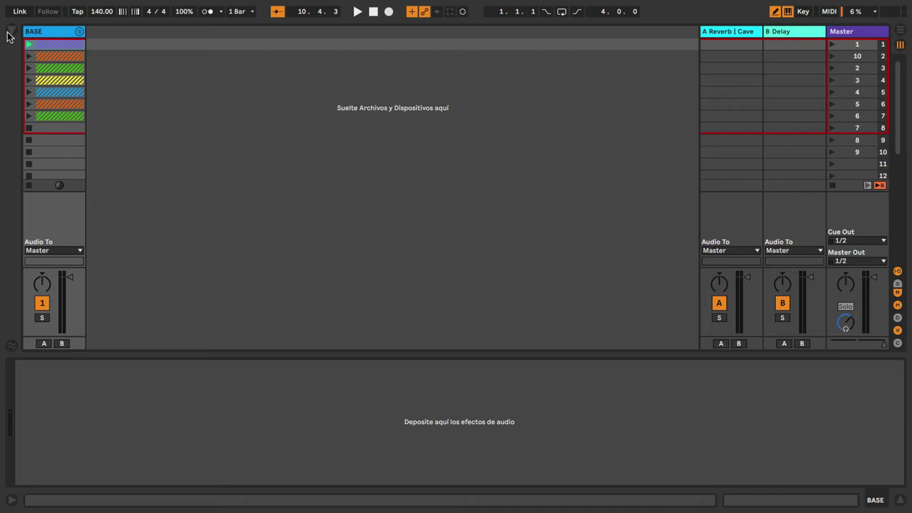
- Open Videosync Plugins 1.0 in the user library, look through its Effects devices and expand its Instruments folder
click(11, 32)
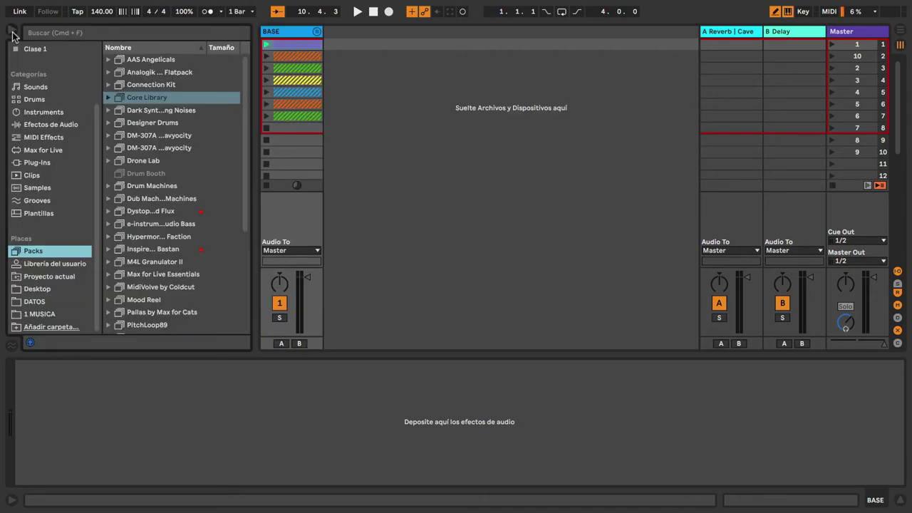
click(49, 264)
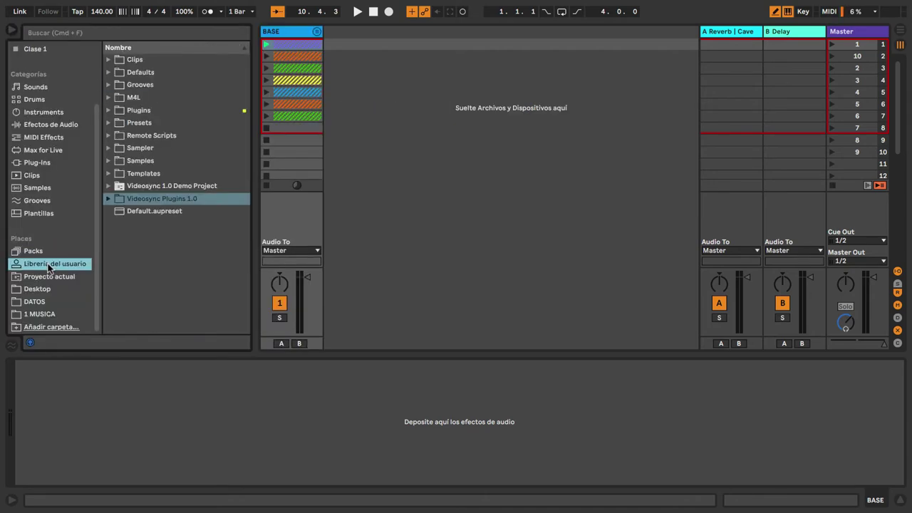
click(137, 199)
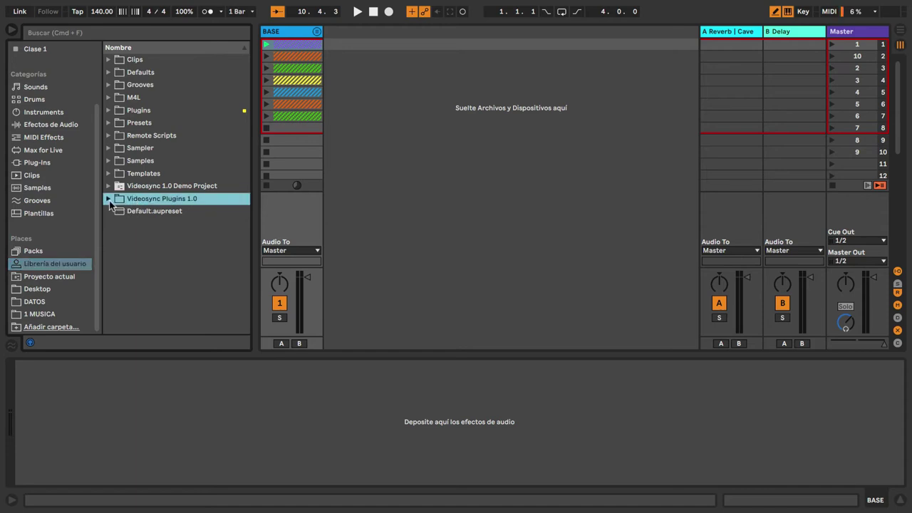
click(108, 198)
double_click(125, 212)
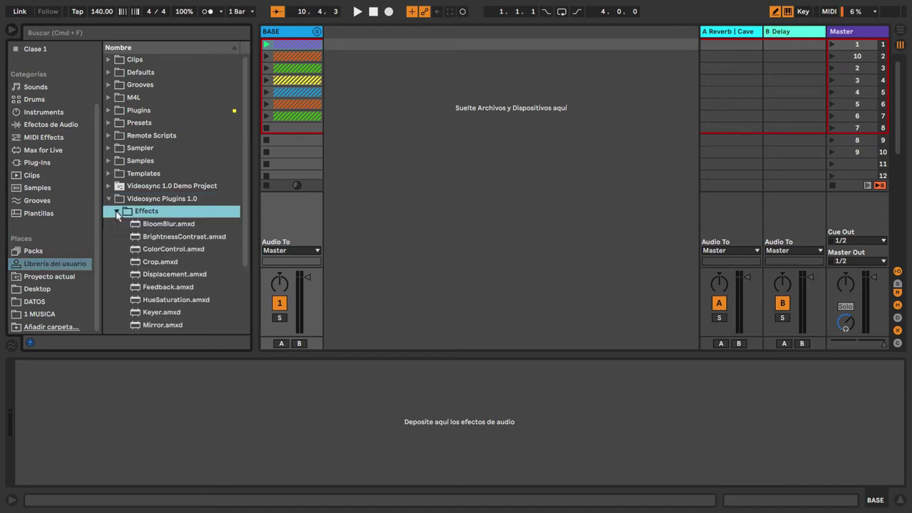
scroll(152, 226, down, 3)
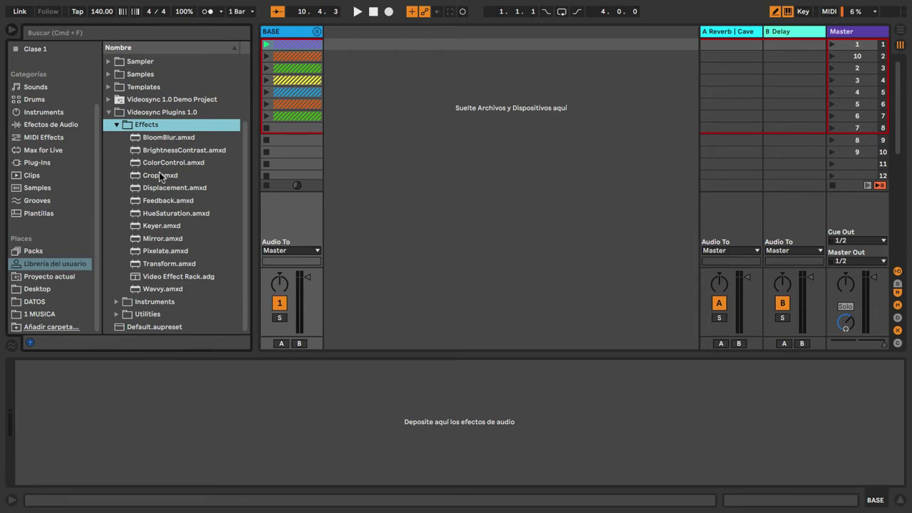
click(118, 126)
click(117, 224)
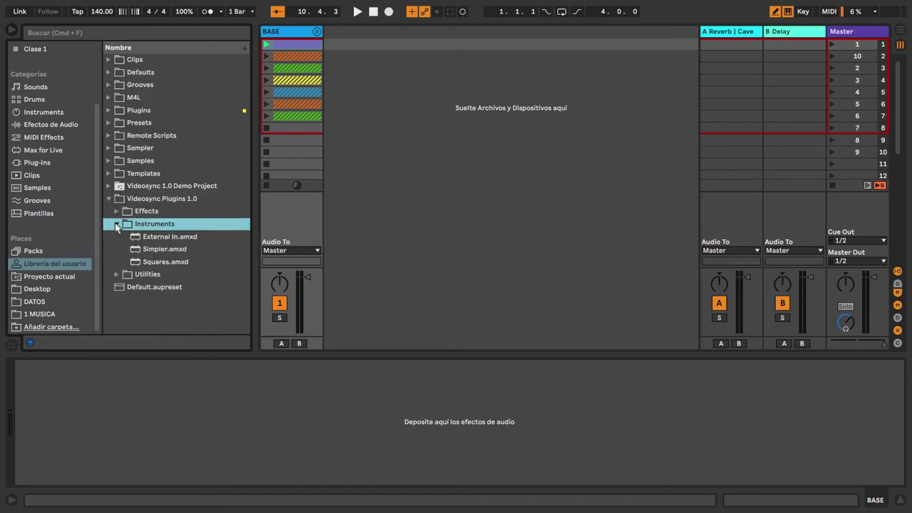
- Load the Videosync Simpler.amxd instrument on a new MIDI track and delete the device
double_click(145, 249)
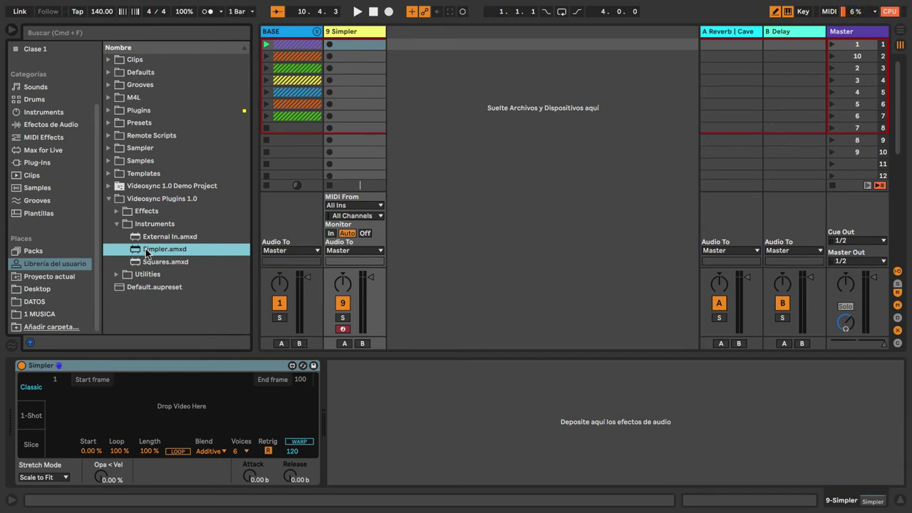
click(168, 367)
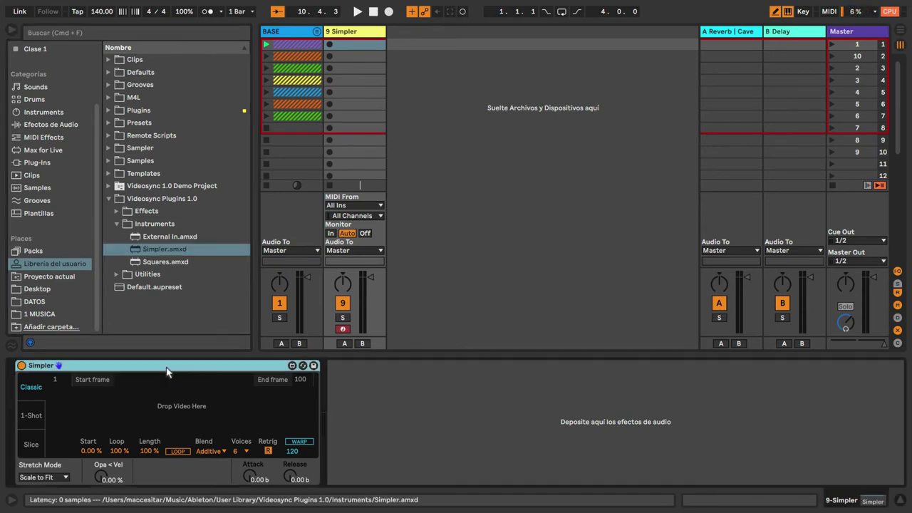
key(Delete)
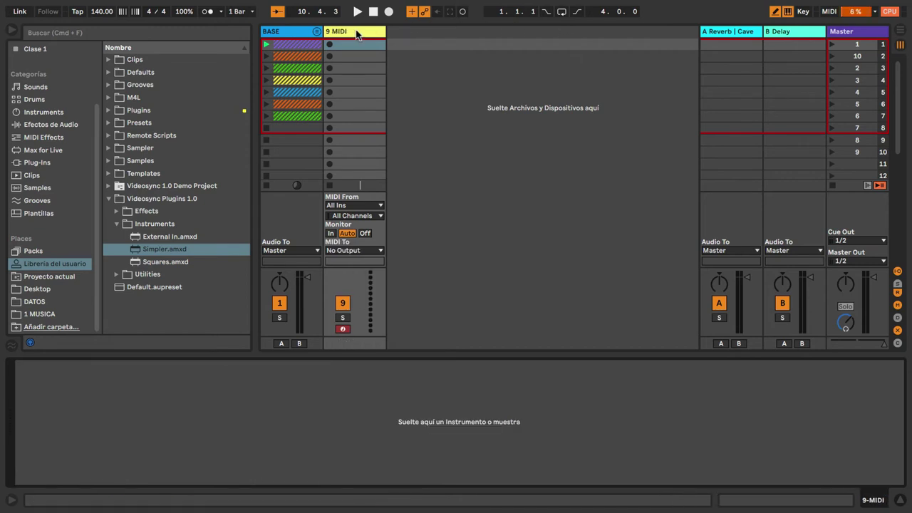
- Load the Squares.amxd instrument on the empty MIDI track and recolour the track teal green
double_click(169, 263)
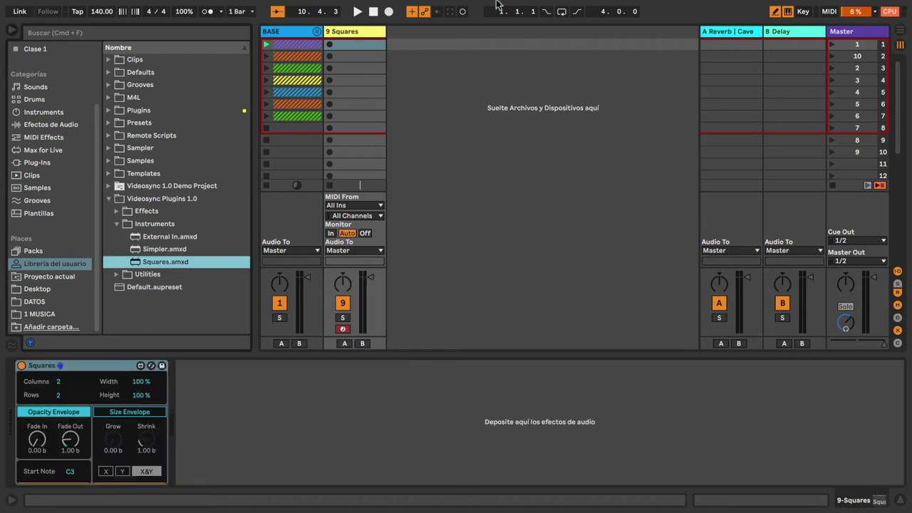
right_click(360, 32)
click(437, 202)
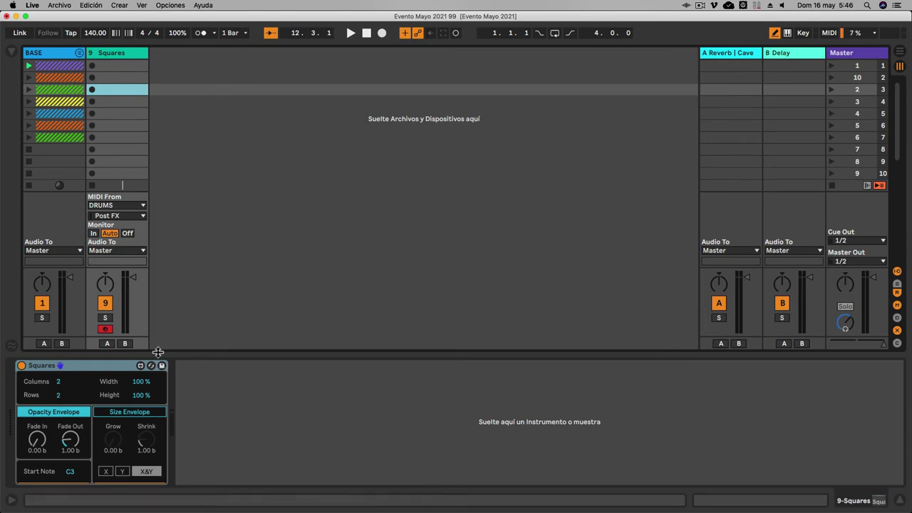
- Open the Videosync output window, return to Live and narrow its window so both are visible side by side
mouse_move(140, 501)
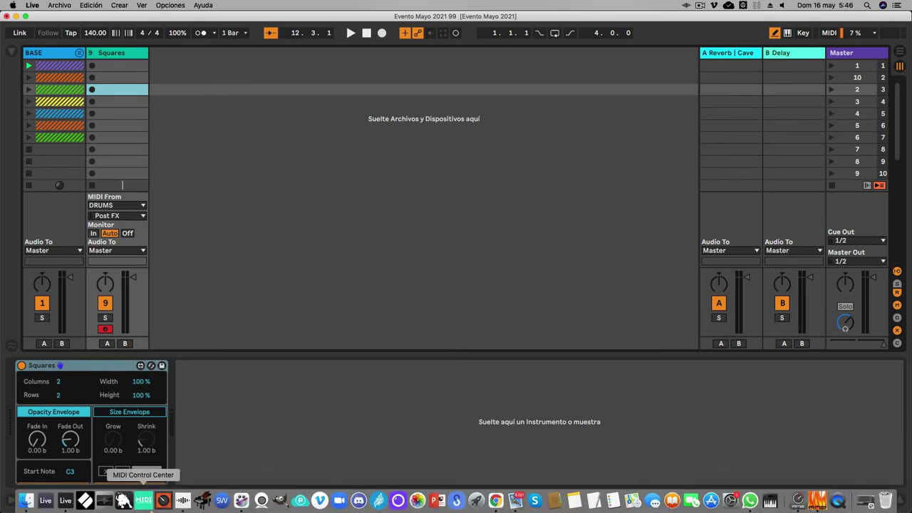
right_click(184, 501)
click(184, 502)
click(184, 501)
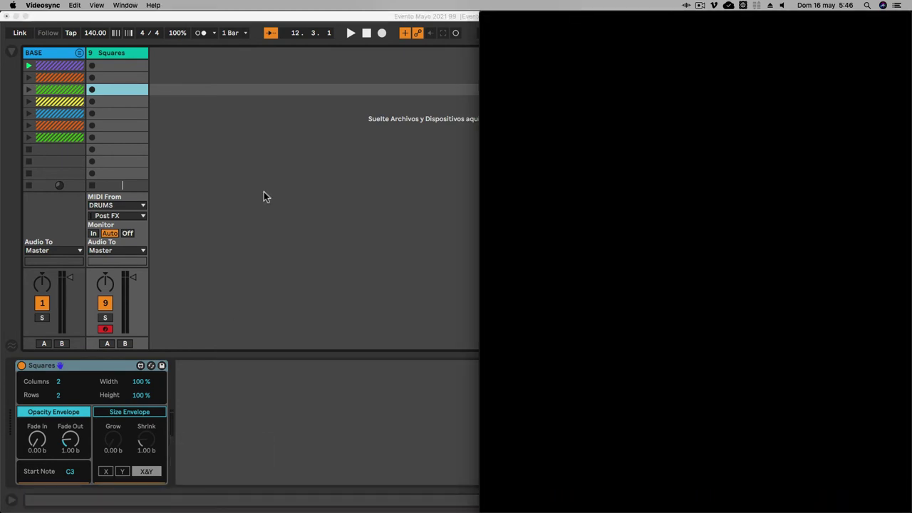
click(370, 17)
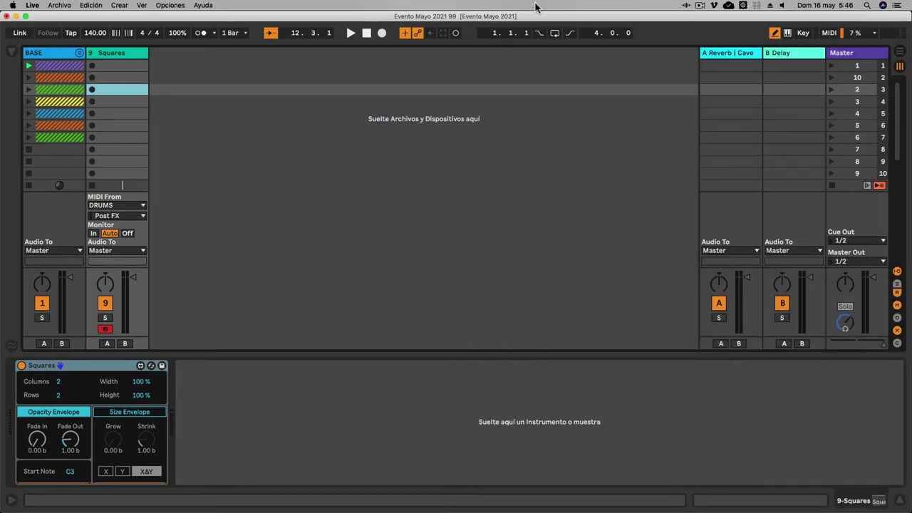
drag(908, 15, 439, 12)
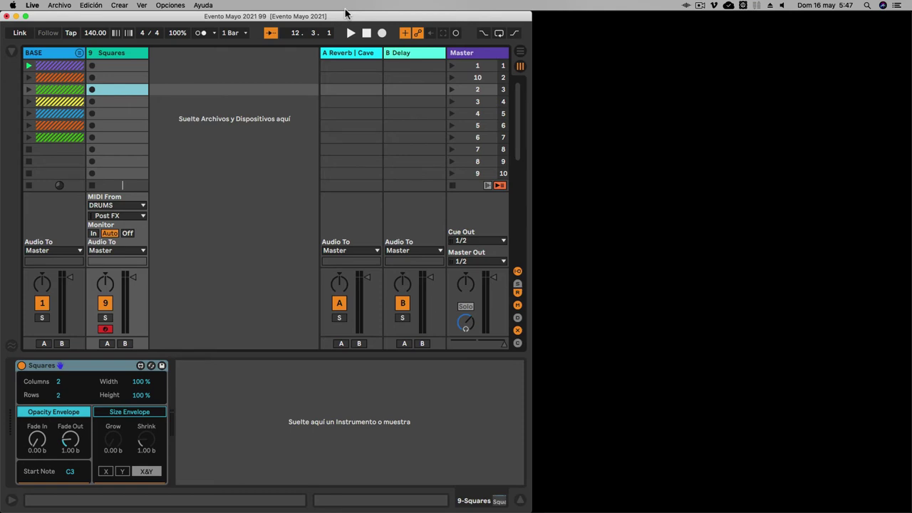
- Unfold the BASE group, view the first DRUMS clip's notes and the track's Kit-707 Eckhose drum rack, and fold the group
click(71, 473)
click(75, 54)
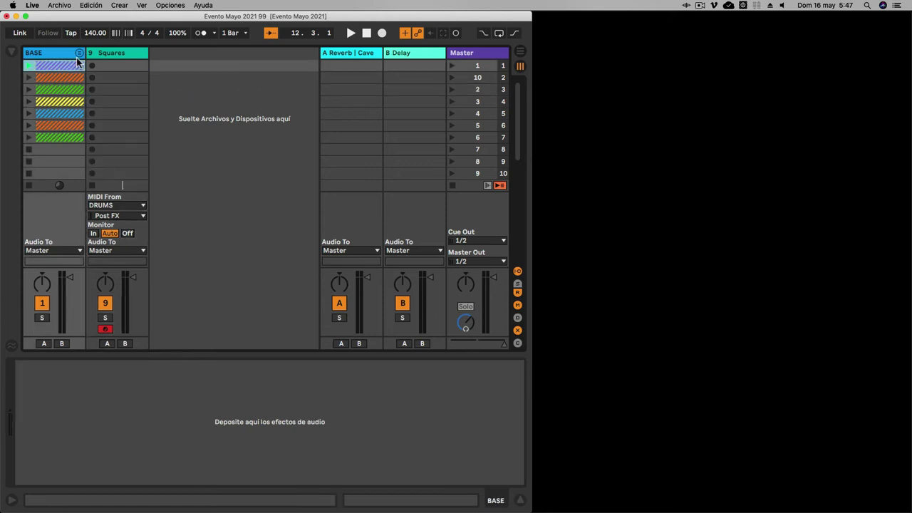
click(79, 53)
click(102, 72)
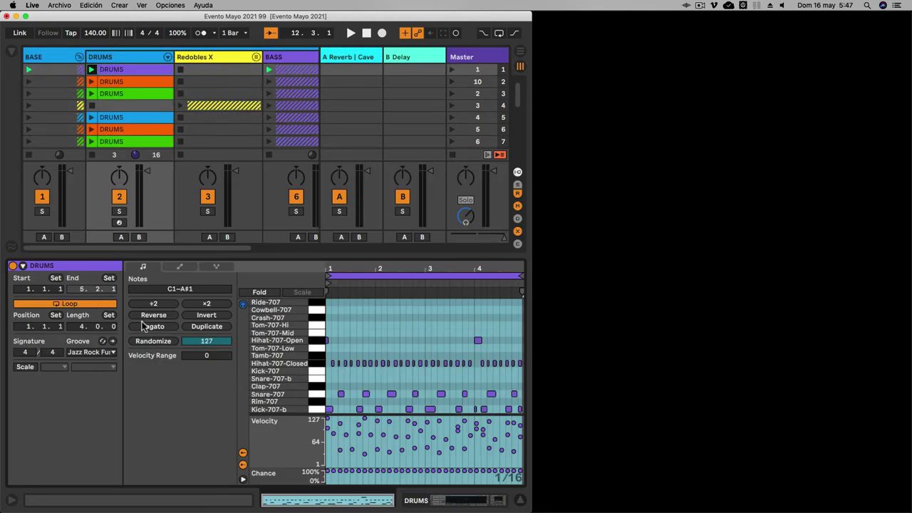
click(123, 58)
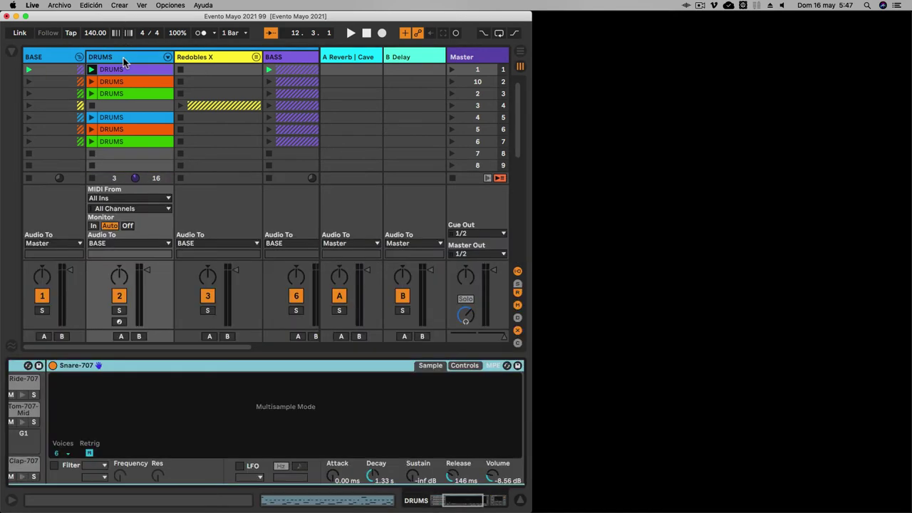
click(462, 507)
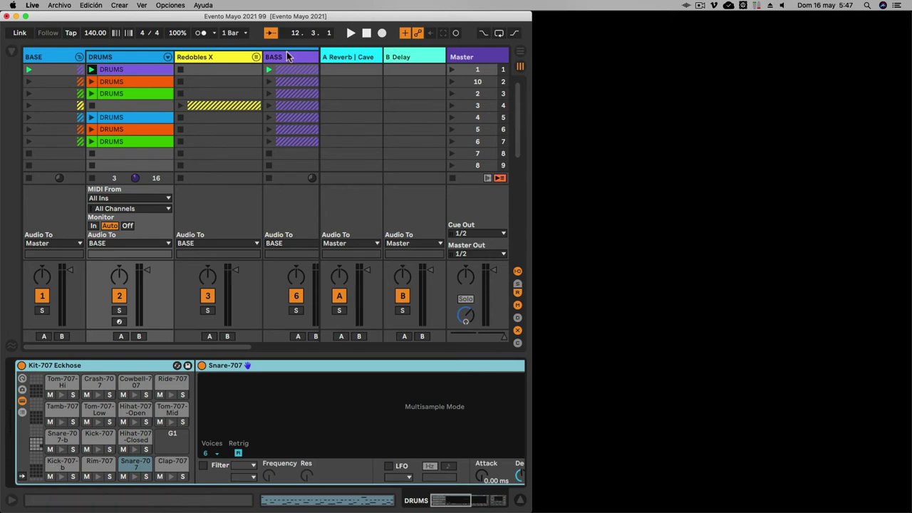
click(79, 57)
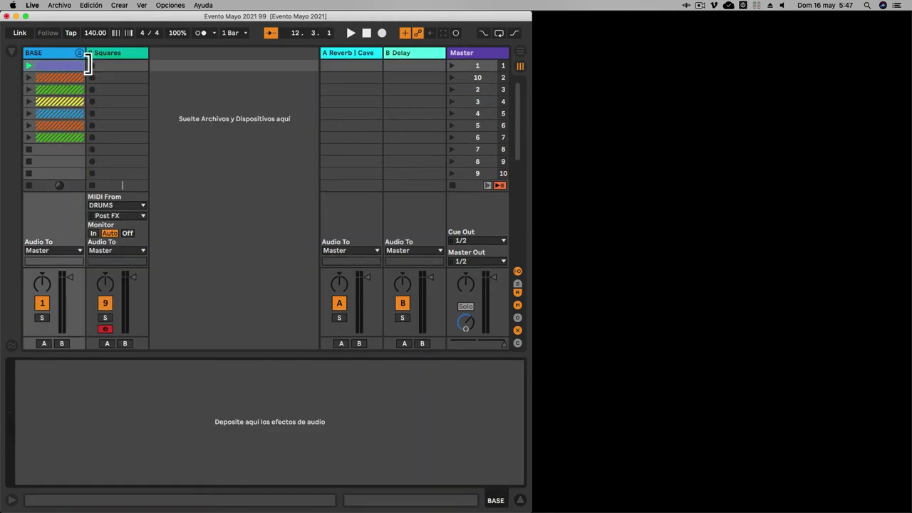
- Set the Start Note of the Squares device to C1 and start playback
click(116, 55)
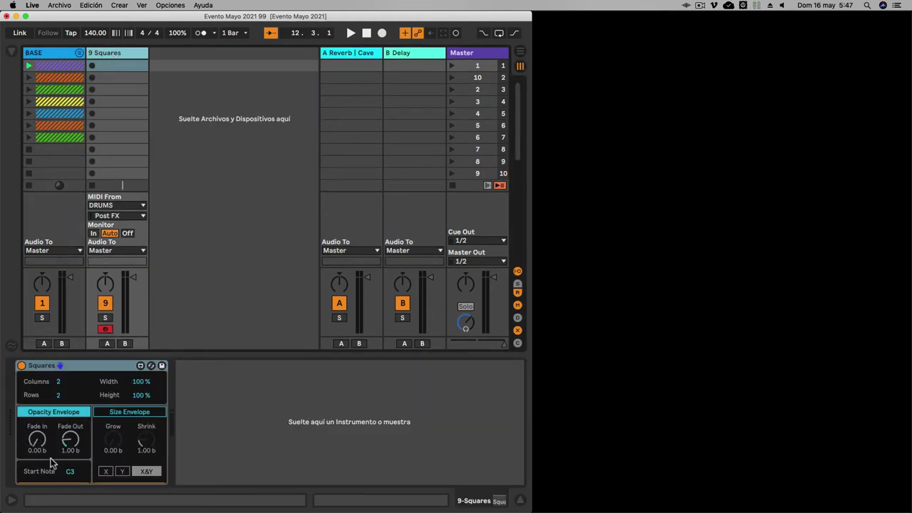
drag(70, 475, 69, 476)
key(space)
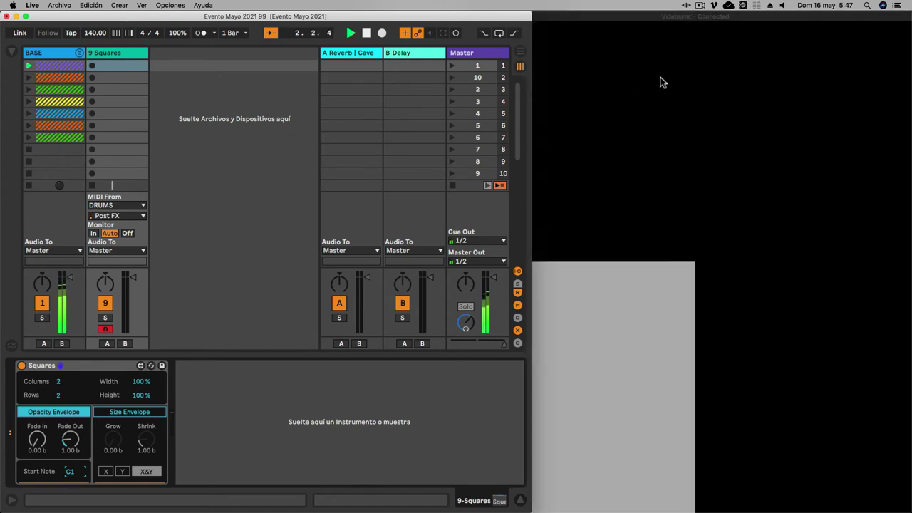
- Bring the Videosync window forward, view its squares output full screen and return it to windowed mode
click(590, 19)
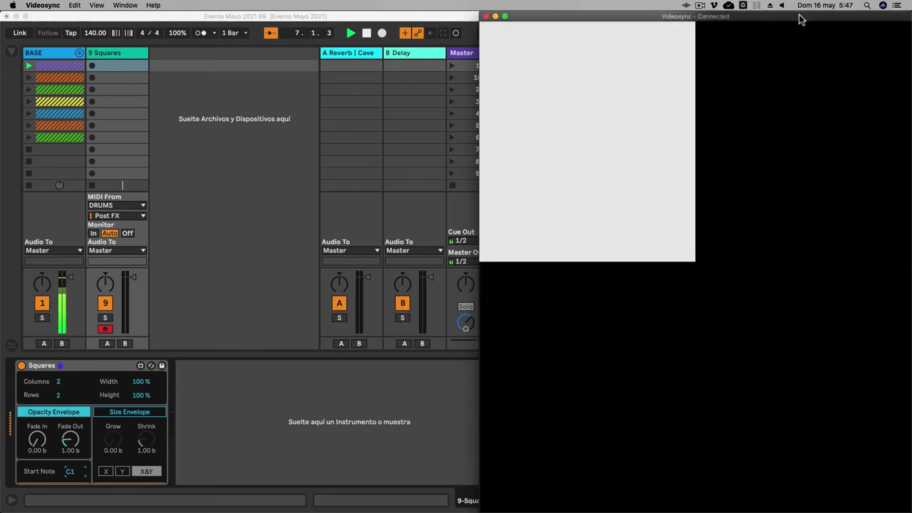
click(504, 16)
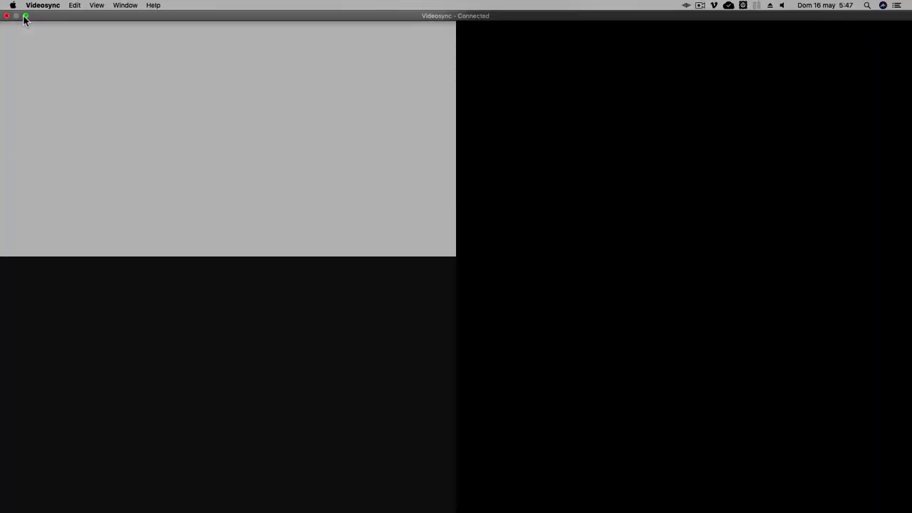
click(23, 17)
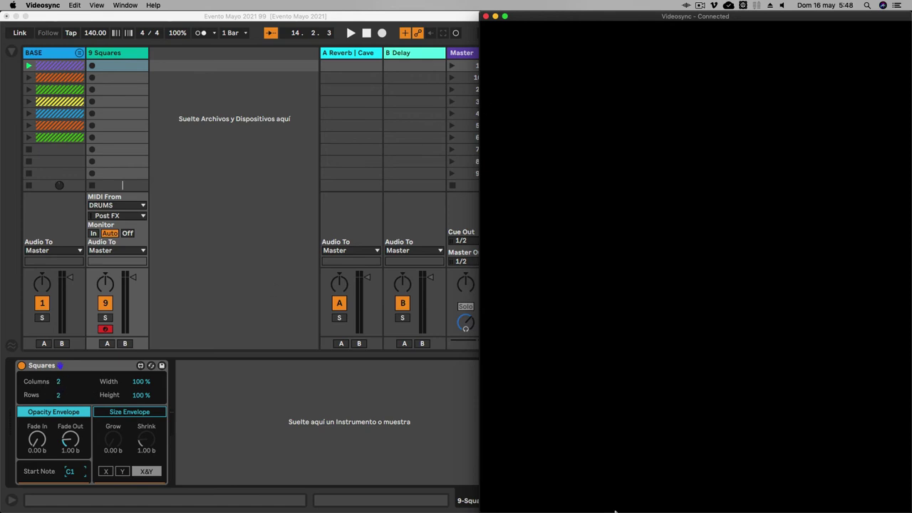
- Start playback, set the Squares device to 8 columns and bring the Videosync output to the front
key(space)
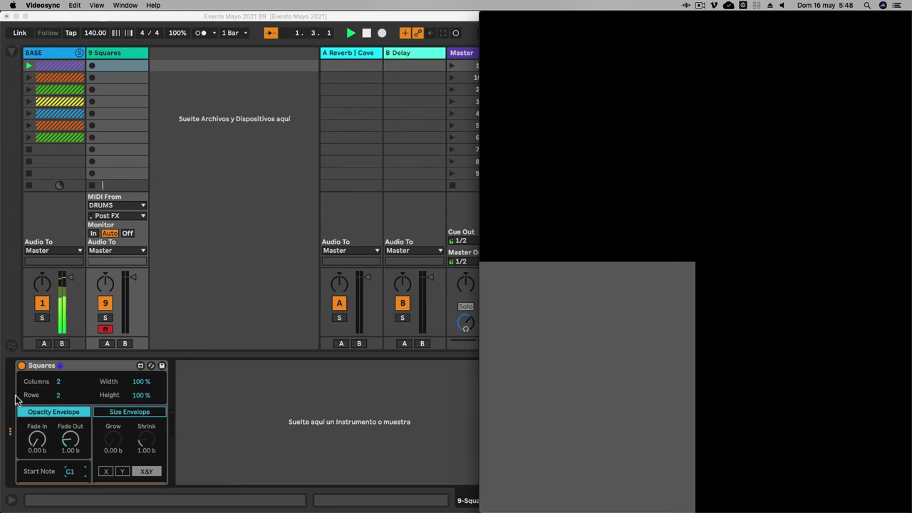
click(61, 384)
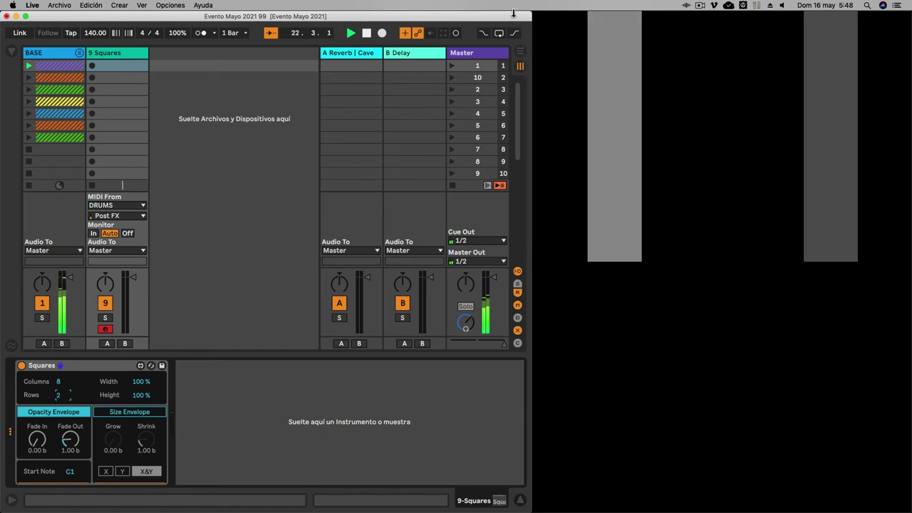
click(650, 94)
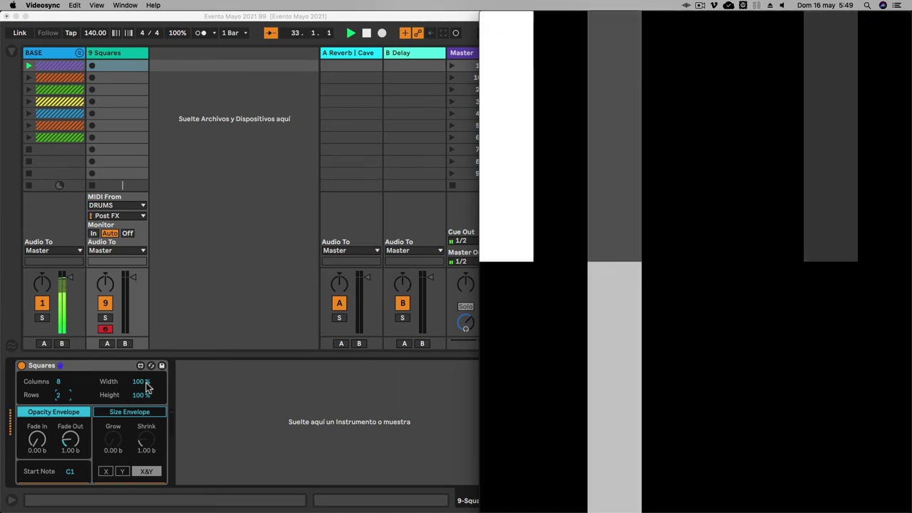
- Set the Width of the Squares device to 217 % and bring the Videosync output to the front
drag(146, 386, 146, 360)
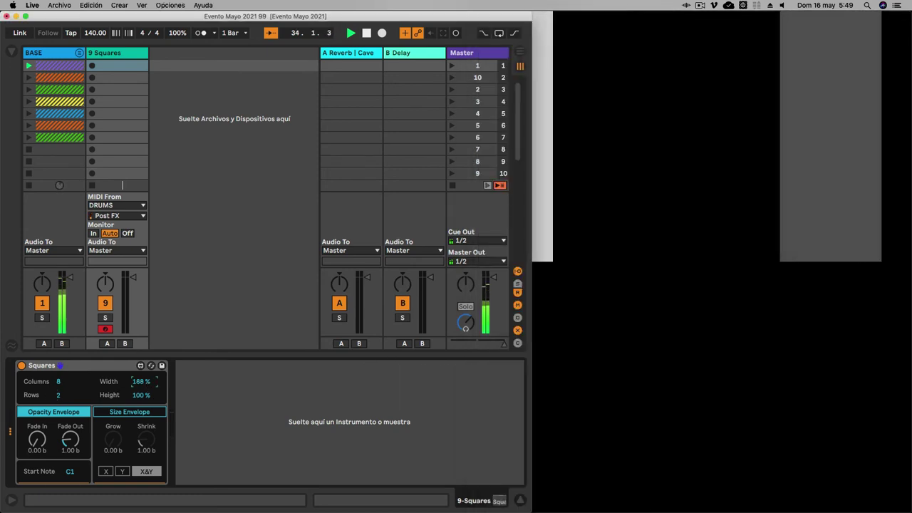
click(677, 446)
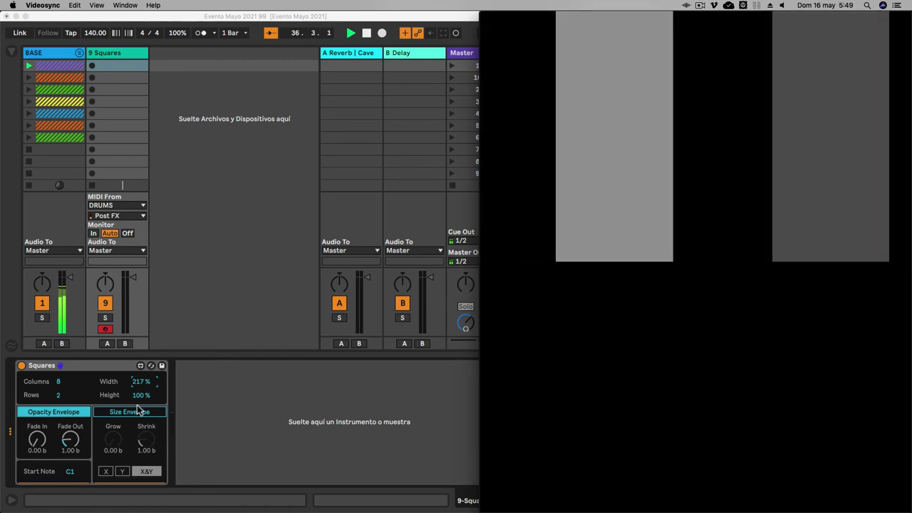
- Set the Opacity Envelope's Fade Out in the Squares device to 0.00 b
mouse_move(141, 395)
mouse_down()
mouse_move(141, 349)
mouse_move(138, 395)
mouse_up()
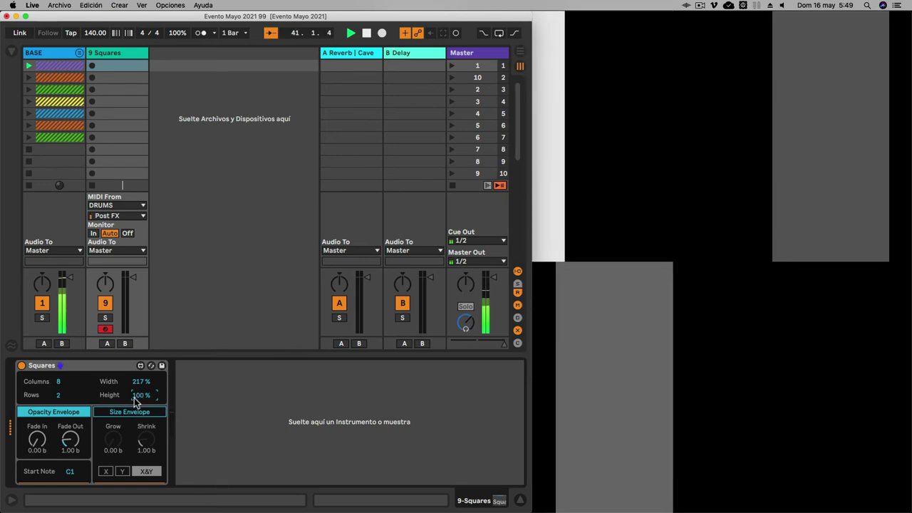
drag(70, 442, 71, 420)
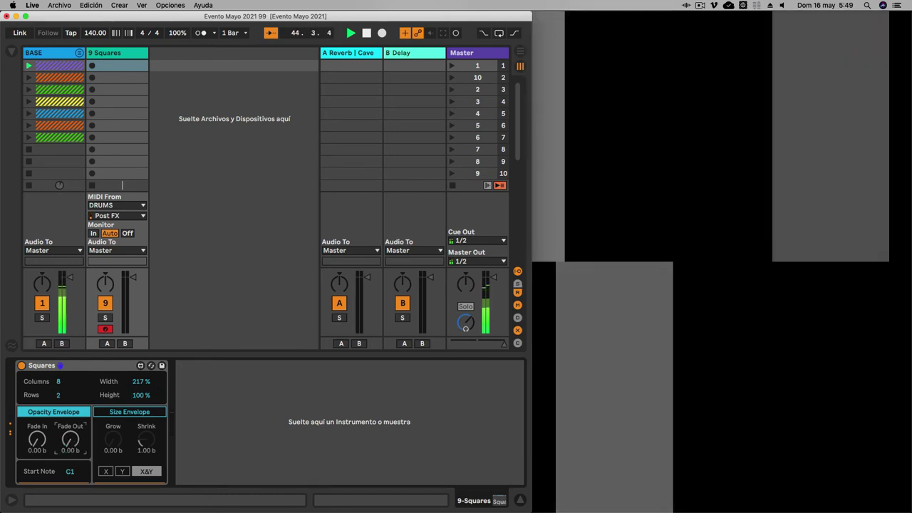
drag(71, 439, 70, 470)
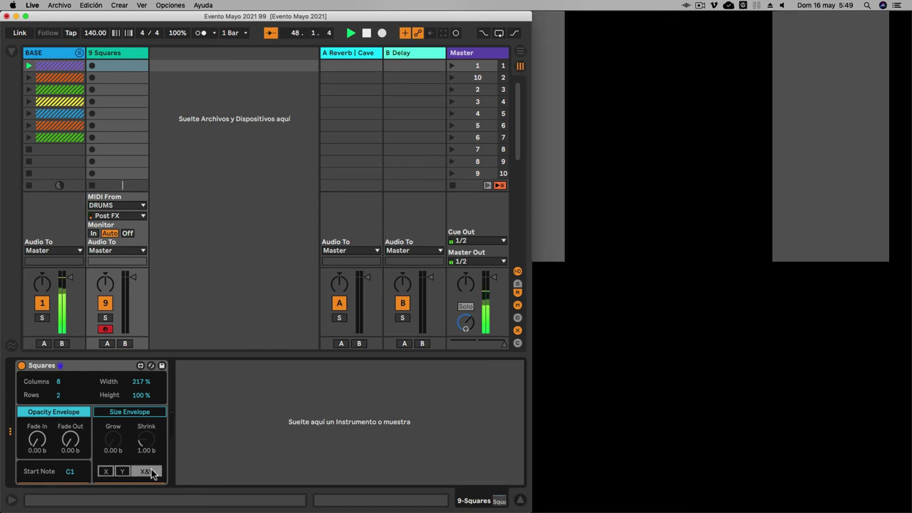
- Enable the Squares device's Size Envelope with Grow at 0.00 b and Shrink at 15.17 b, and bring the Videosync output to the front
click(132, 412)
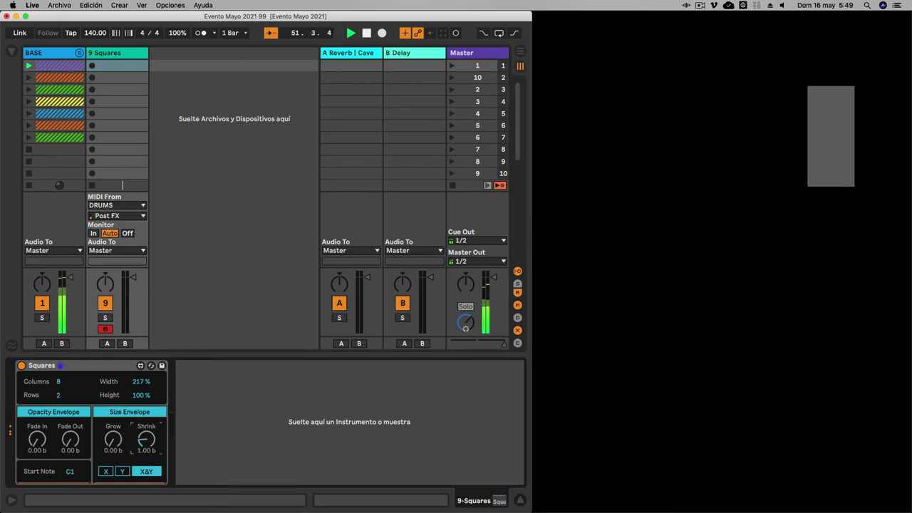
drag(146, 438, 146, 430)
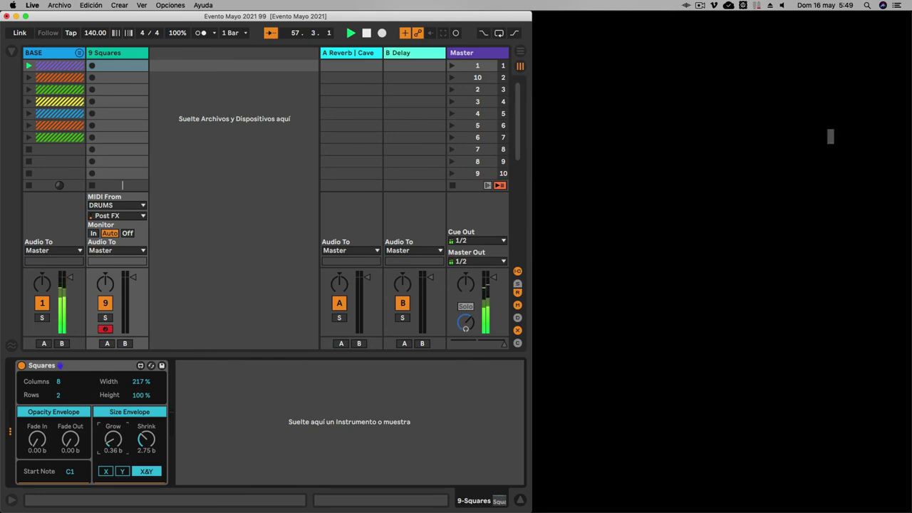
drag(113, 439, 138, 406)
drag(146, 440, 146, 481)
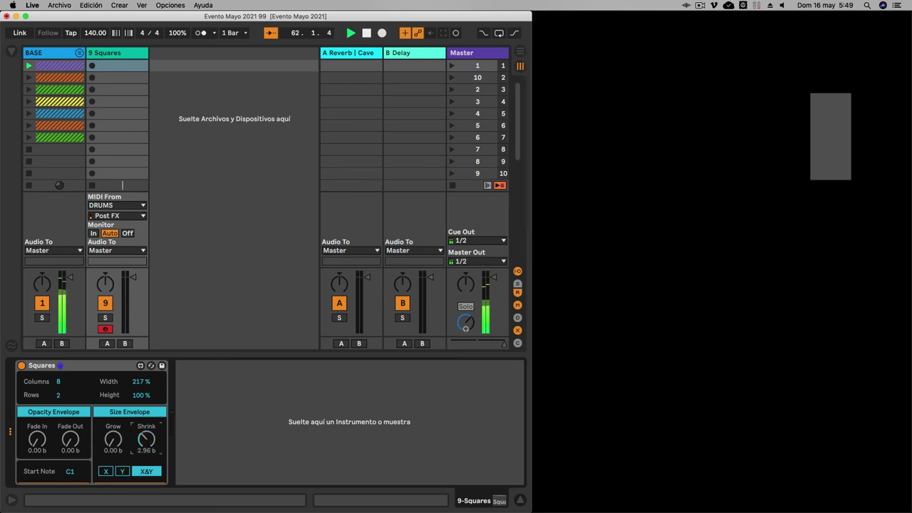
drag(146, 440, 146, 413)
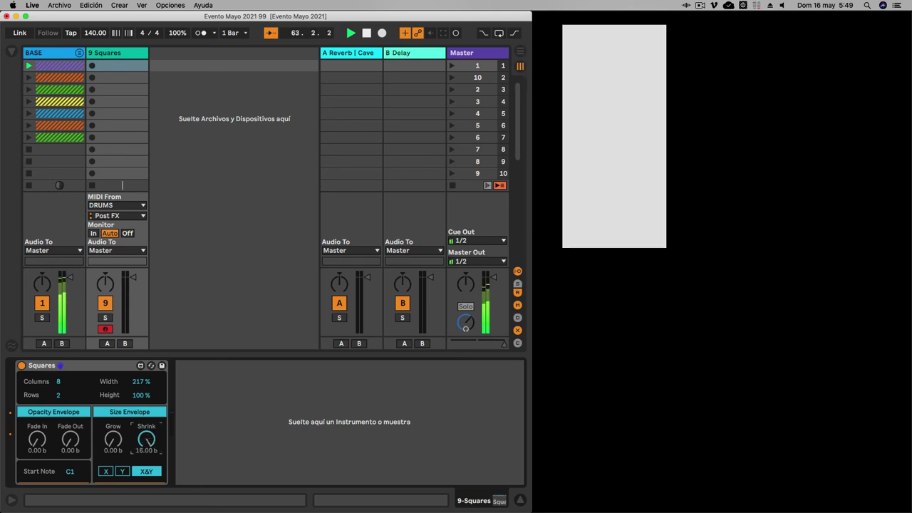
click(722, 314)
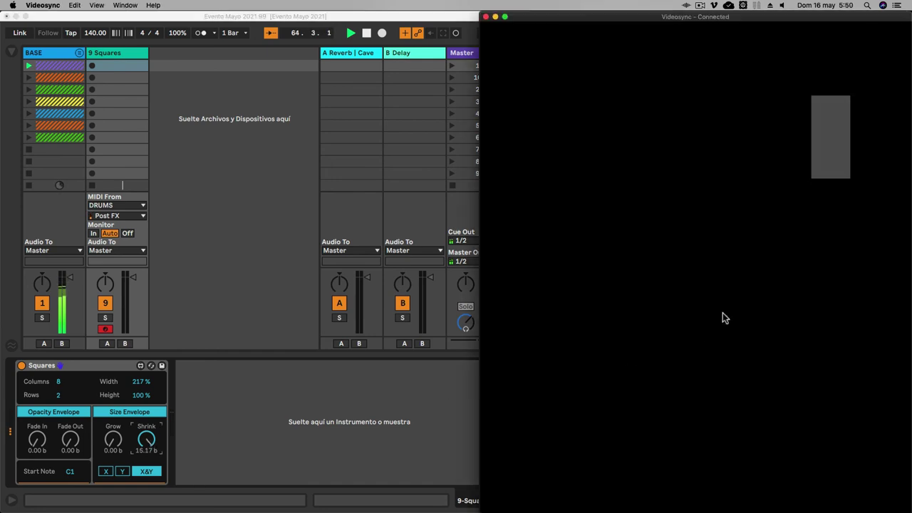
key(super+f)
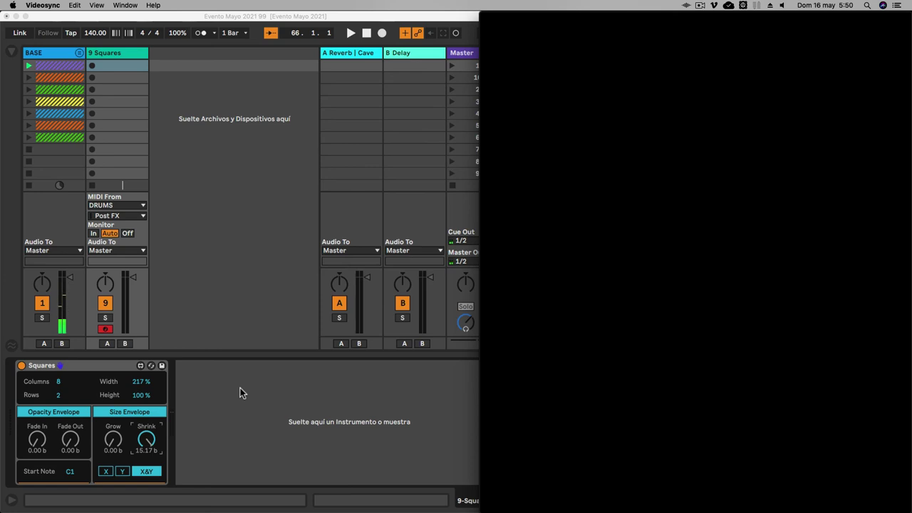
- Add the Mirror effect from the Videosync Plugins 1.0 Effects folder after the Squares device
click(15, 57)
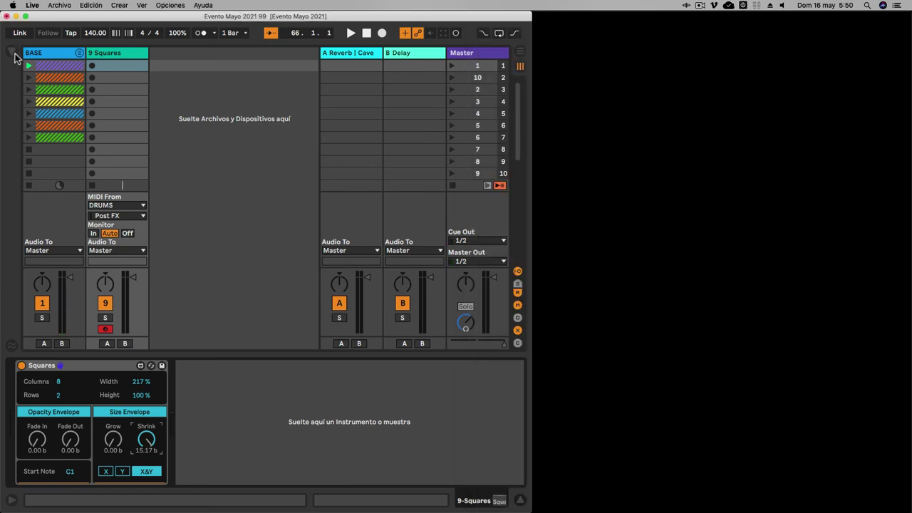
click(12, 53)
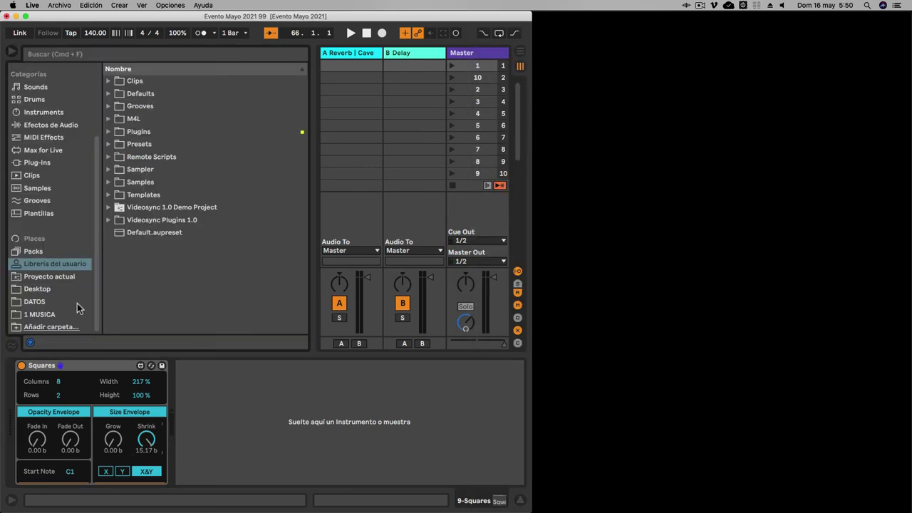
click(116, 233)
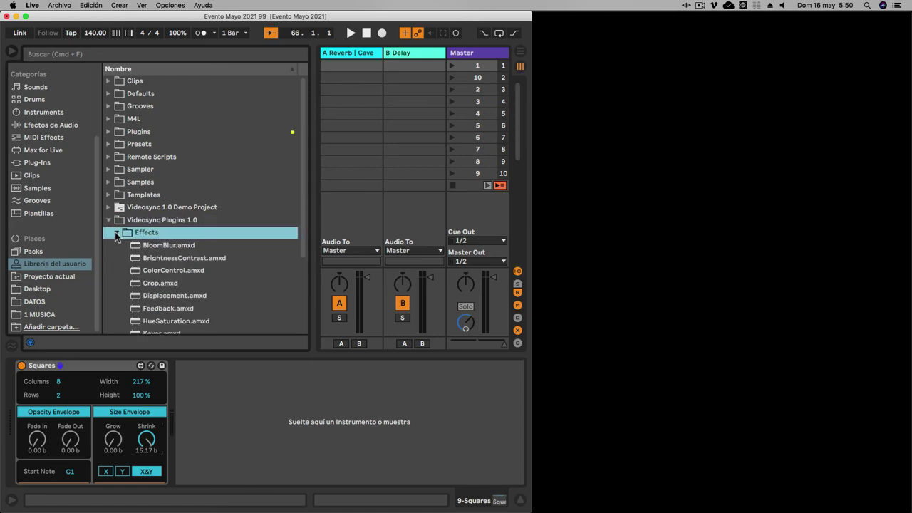
scroll(202, 263, down, 5)
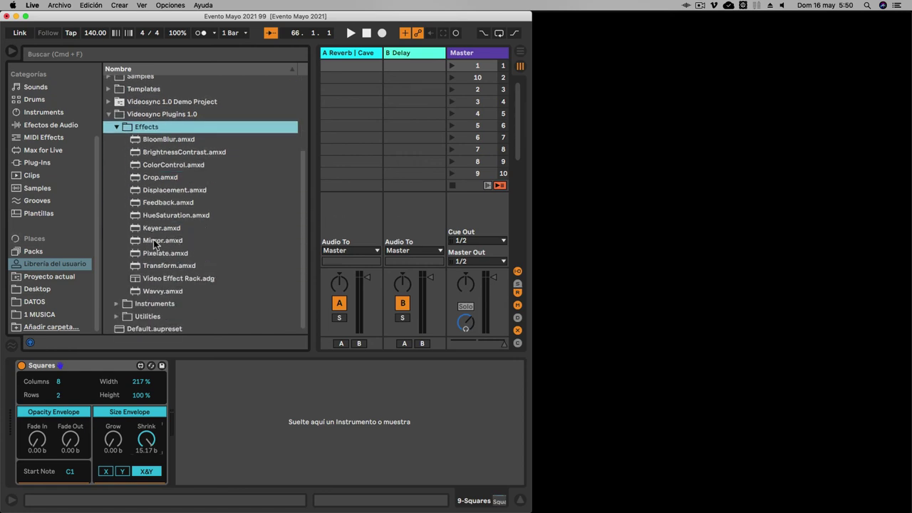
drag(153, 240, 223, 431)
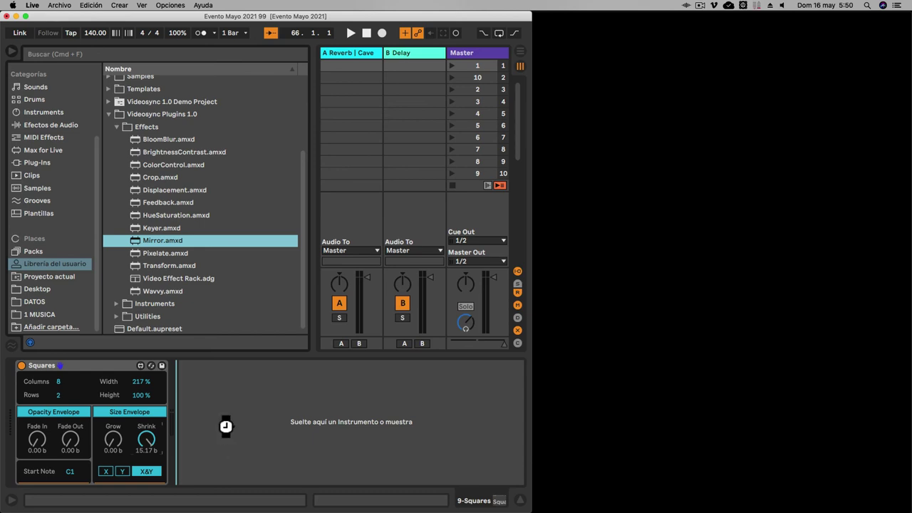
drag(225, 426, 222, 424)
- Start playback and enable horizontal and vertical Flip plus horizontal Mirror in the Mirror device
click(686, 317)
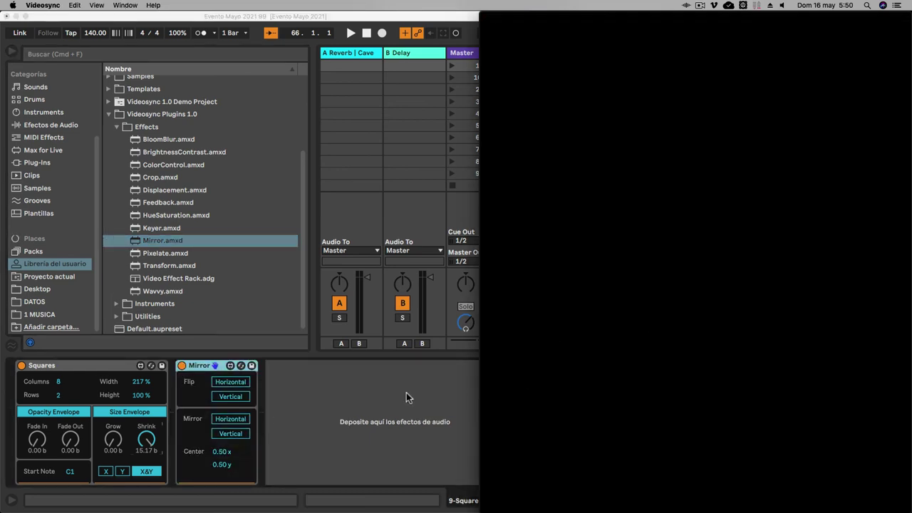
key(space)
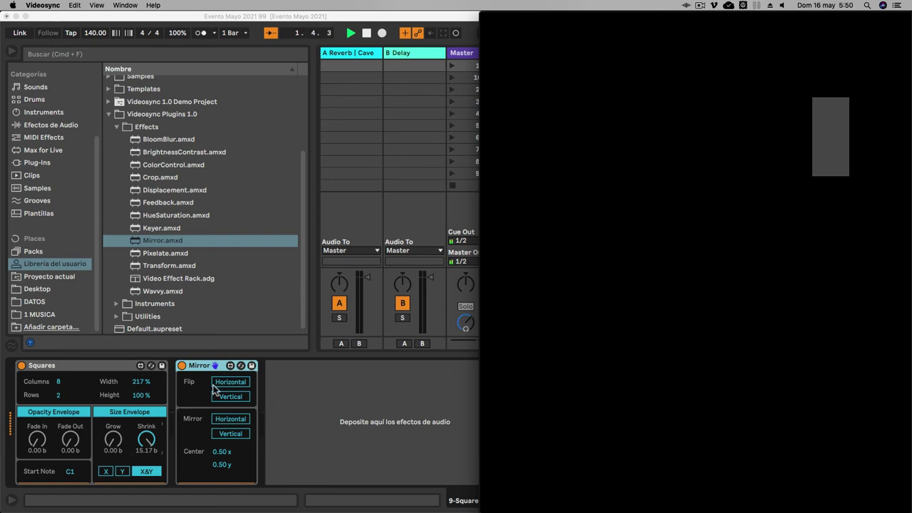
click(216, 389)
click(237, 396)
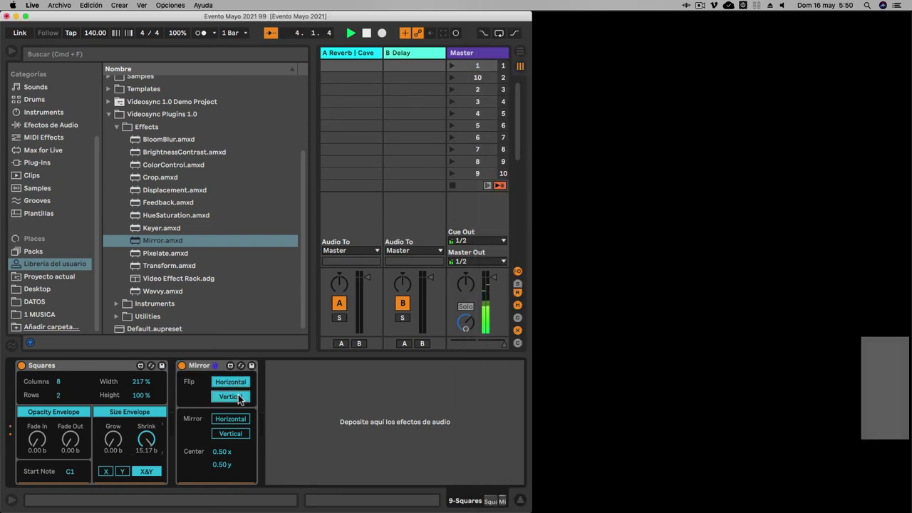
click(230, 433)
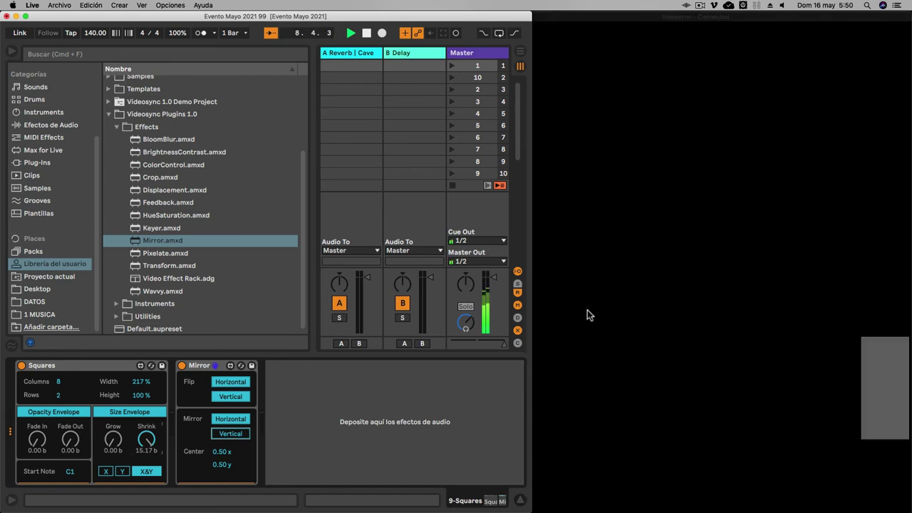
- Bring the Videosync window forward and narrow it so that it clears the Live window
click(587, 314)
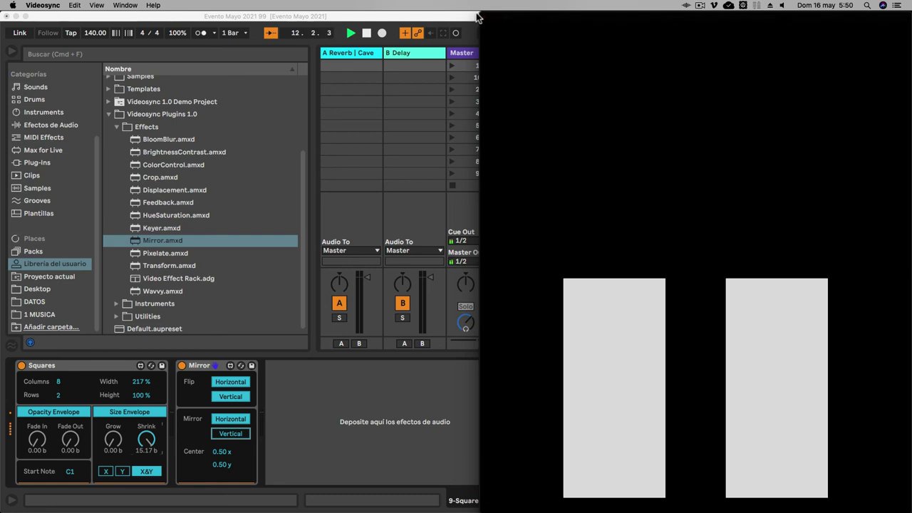
drag(477, 15, 532, 5)
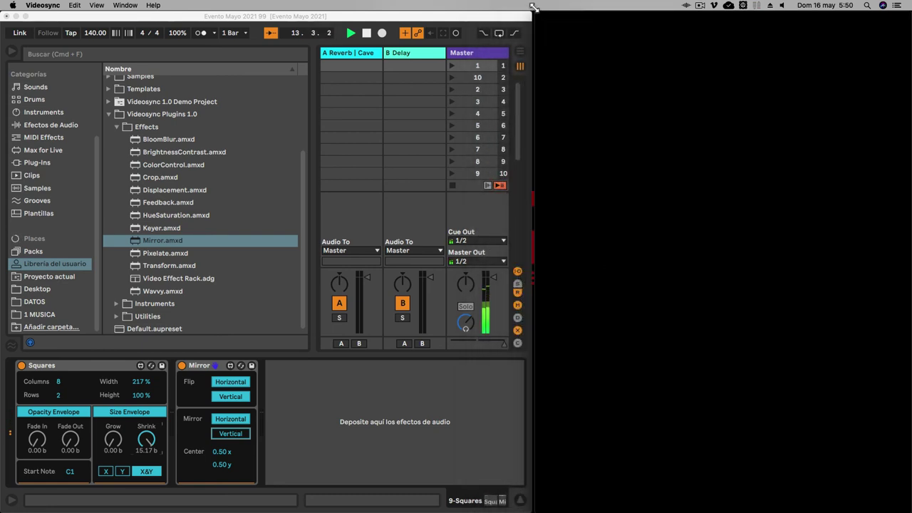
- Enable vertical Mirror in the Mirror device and set its Center y to 0.74
click(229, 434)
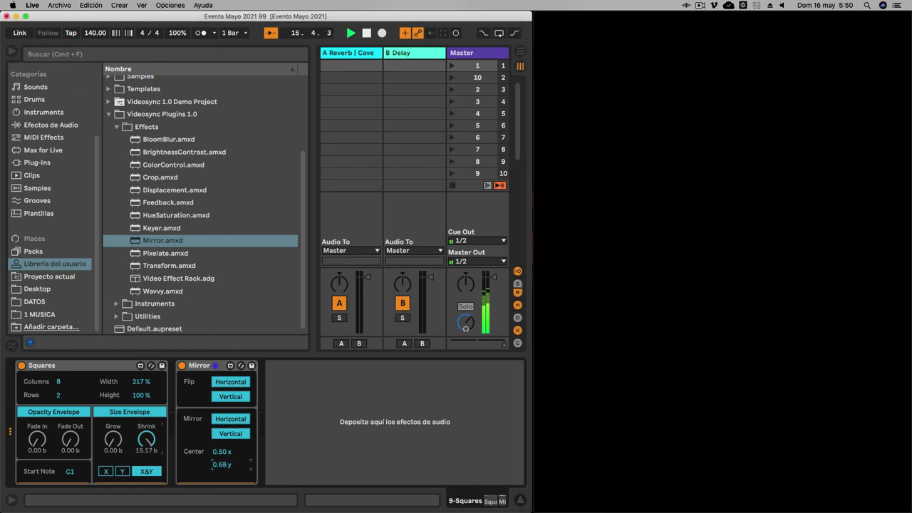
drag(221, 463, 221, 451)
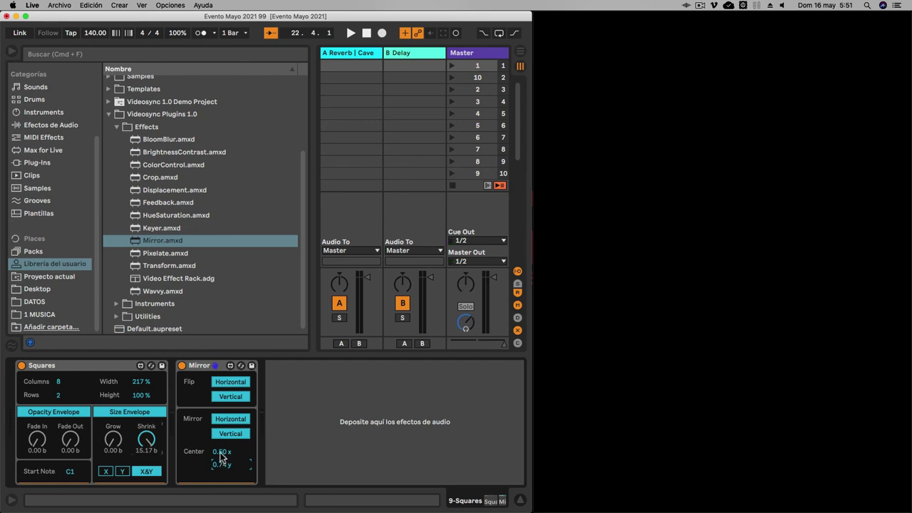
- Add the ColorControl effect after the Mirror device and enable its Dark and Mid Colorize colors
drag(150, 165, 265, 295)
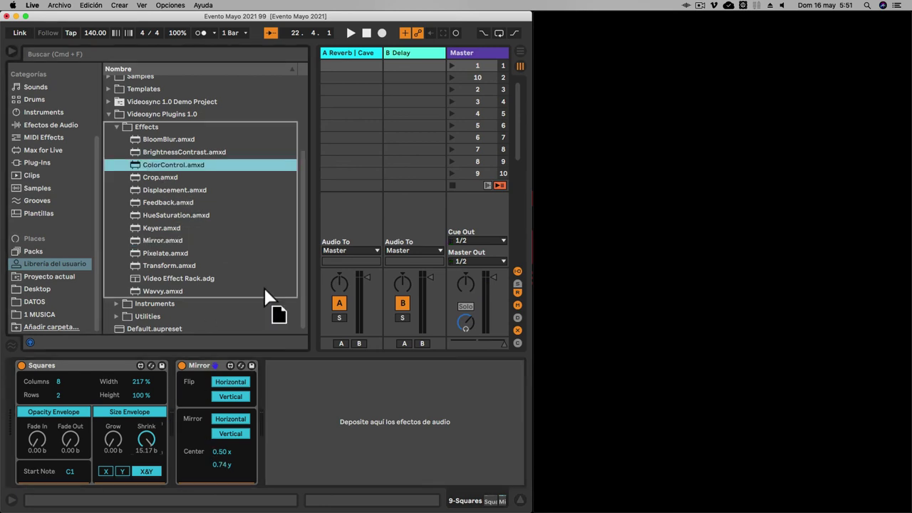
drag(317, 424, 311, 421)
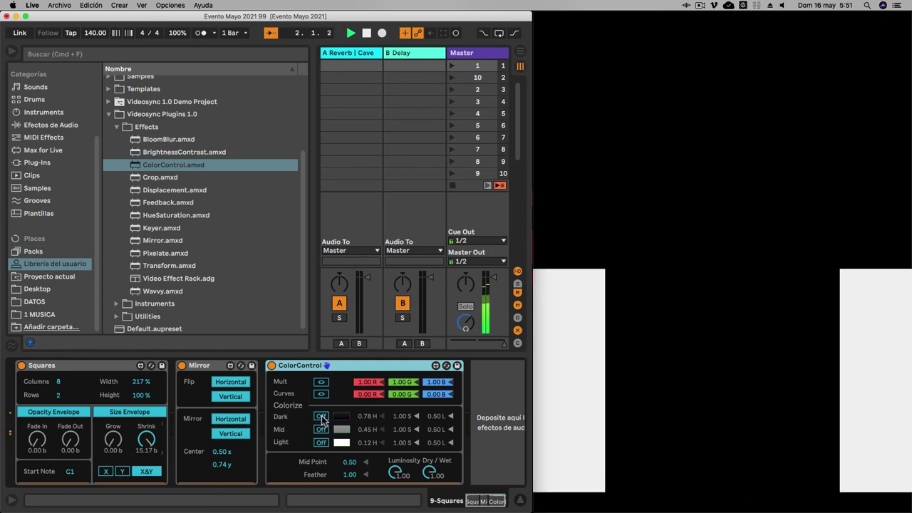
click(321, 417)
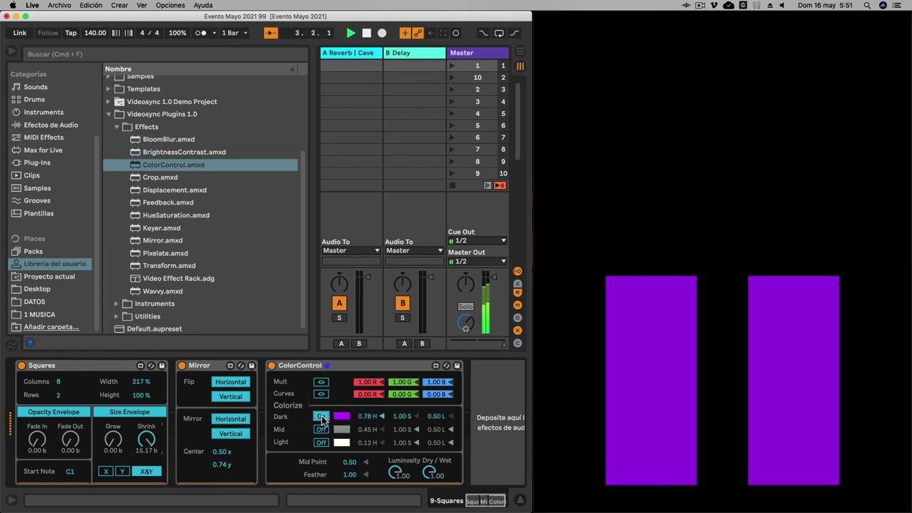
click(322, 429)
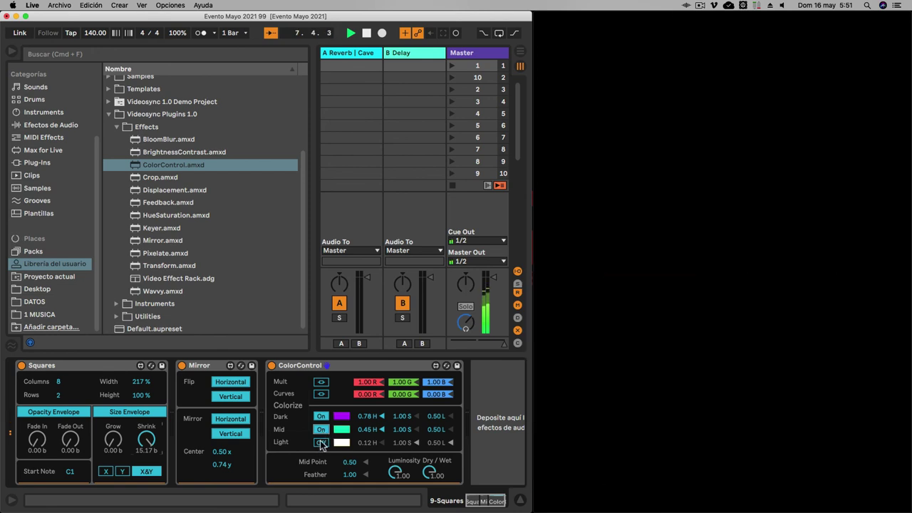
- Try ColorControl's Luminosity control and switch the Light Colorize color on and back off
mouse_move(401, 472)
mouse_down()
mouse_move(401, 498)
mouse_move(401, 475)
mouse_up()
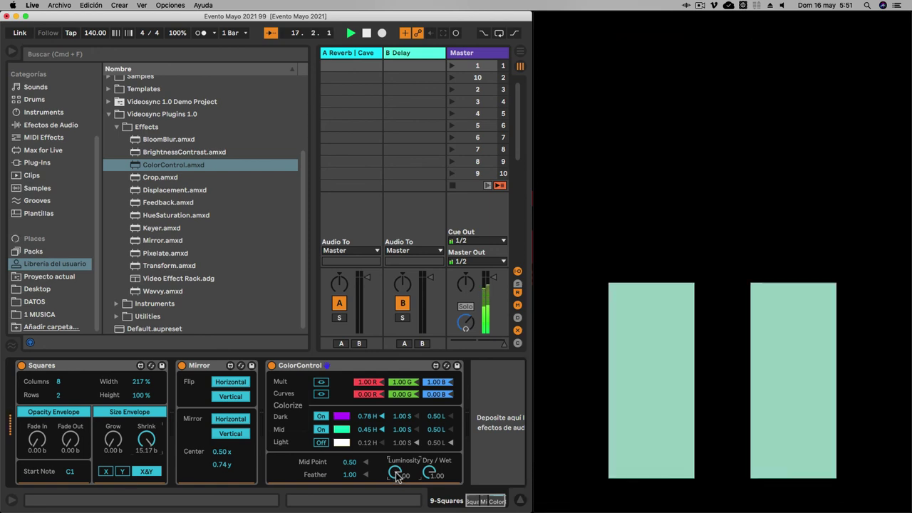
click(324, 445)
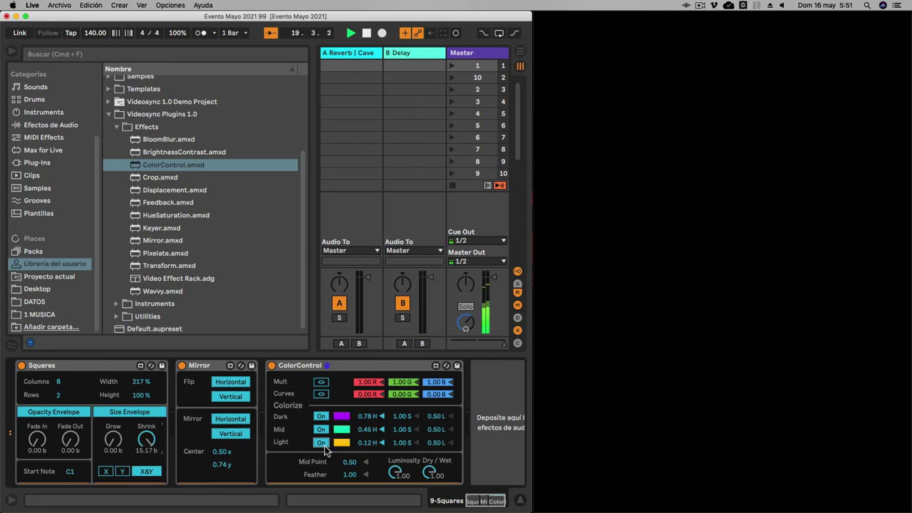
click(324, 446)
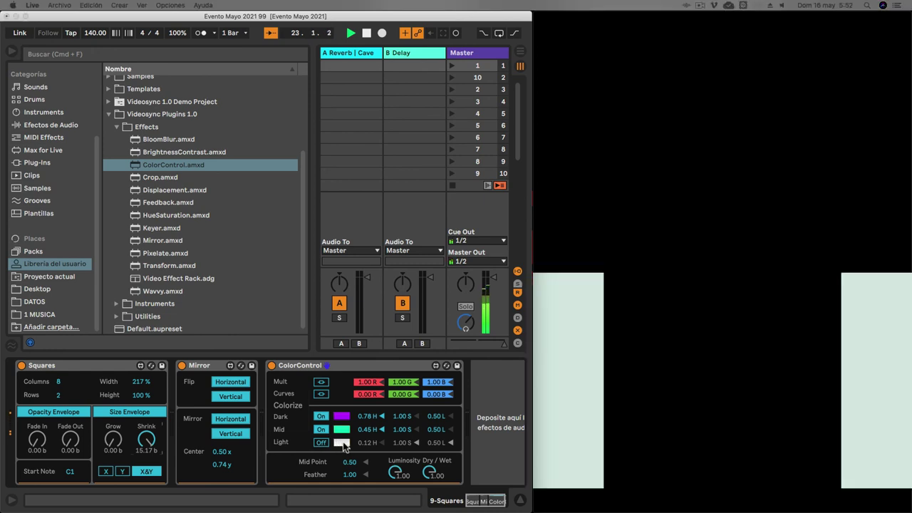
- Set ColorControl's Light color to pure red in the color wheel and move the color picker clear of the devices
click(341, 442)
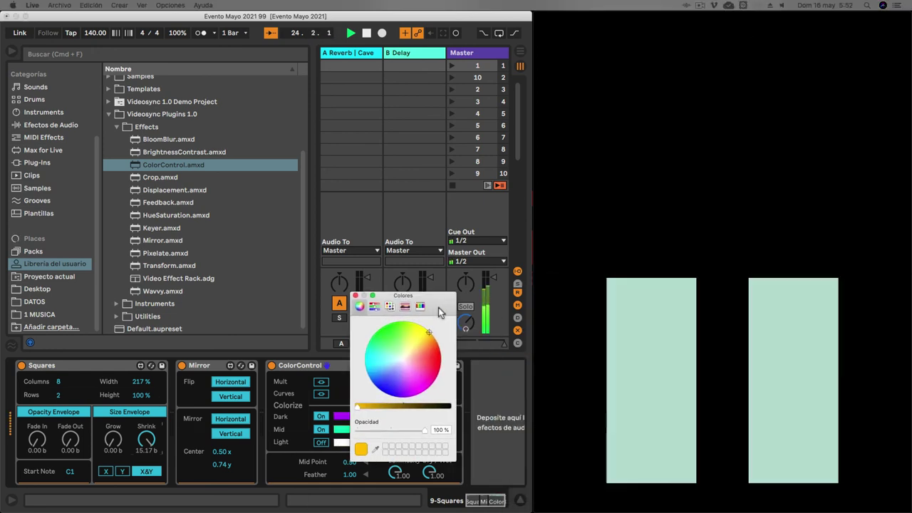
drag(441, 308, 319, 315)
click(317, 381)
drag(317, 381, 319, 379)
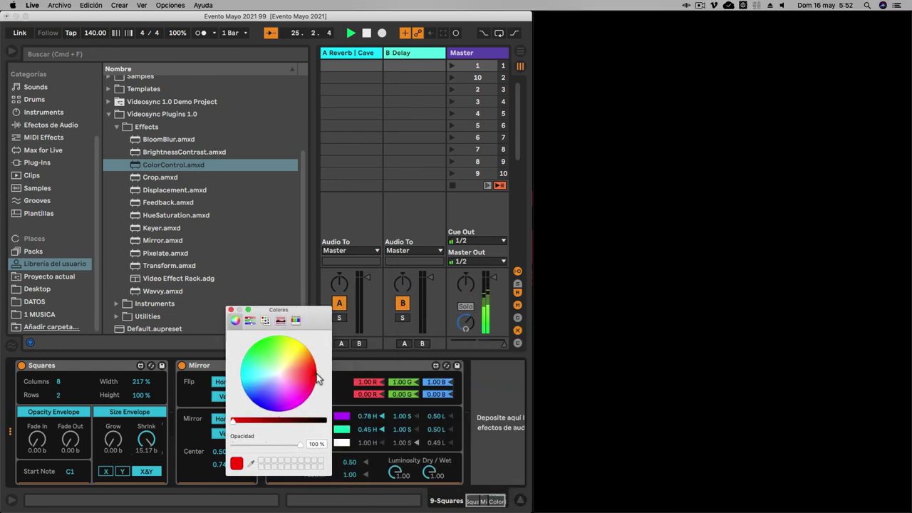
drag(316, 331, 217, 147)
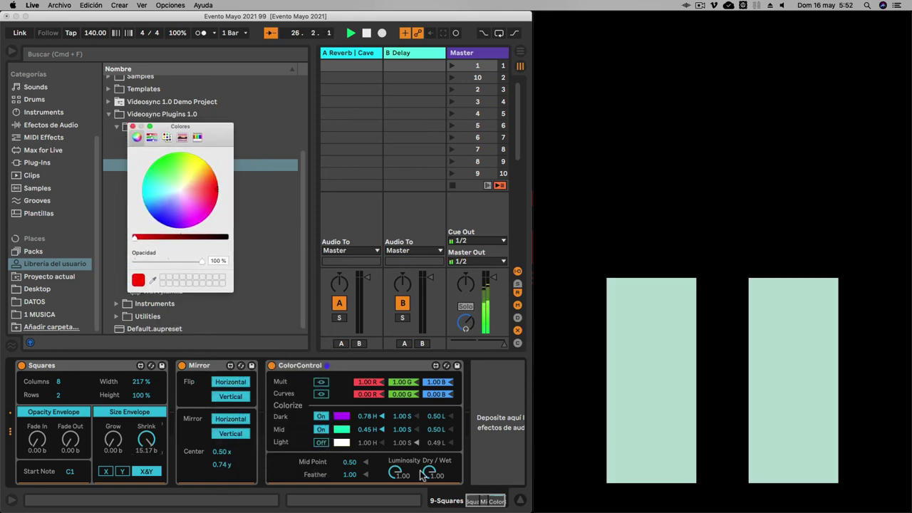
- Set ColorControl's Dark and Mid colors to red with a hue of 0.99, and turn the Dark color off
click(342, 416)
click(215, 202)
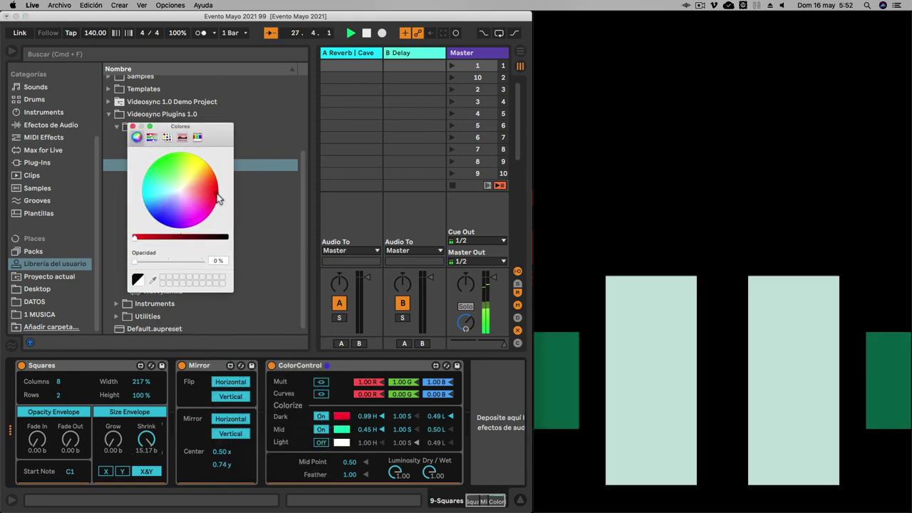
click(221, 203)
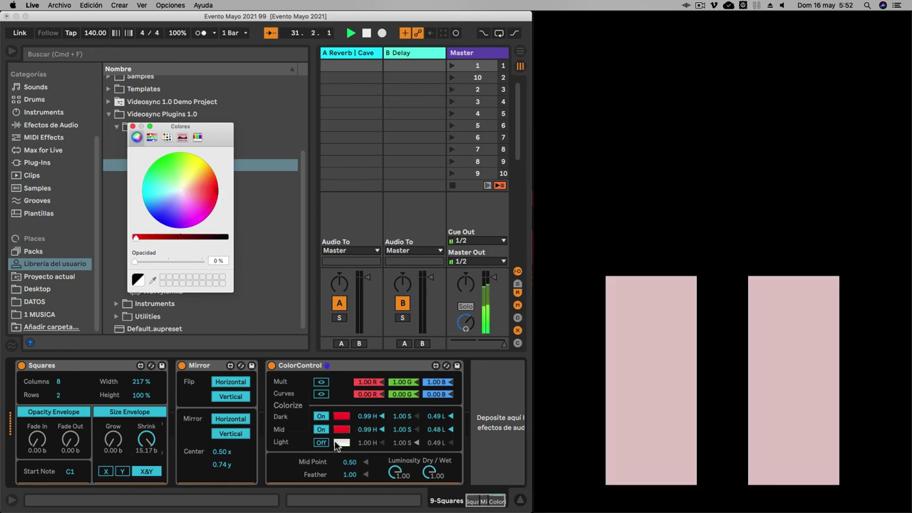
click(321, 416)
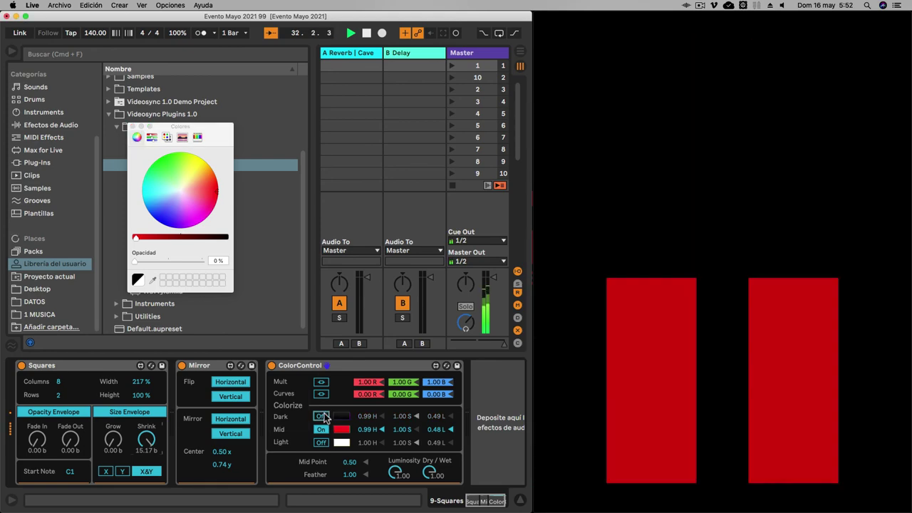